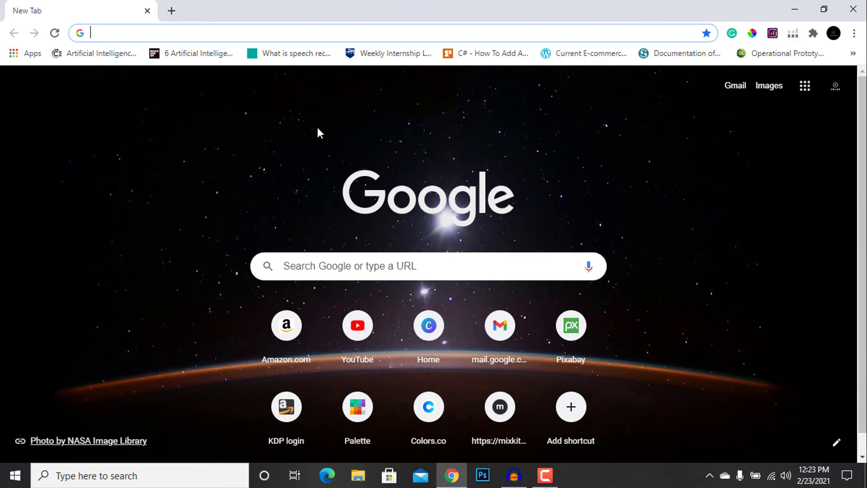
- Open the Canva website and create a new custom-size design 6.125 in wide by 9.25 in high
text(CANVA)
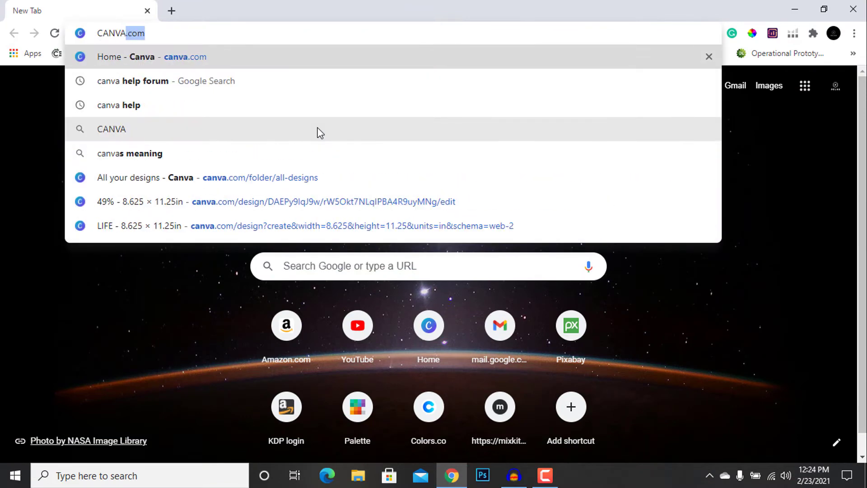
key(Return)
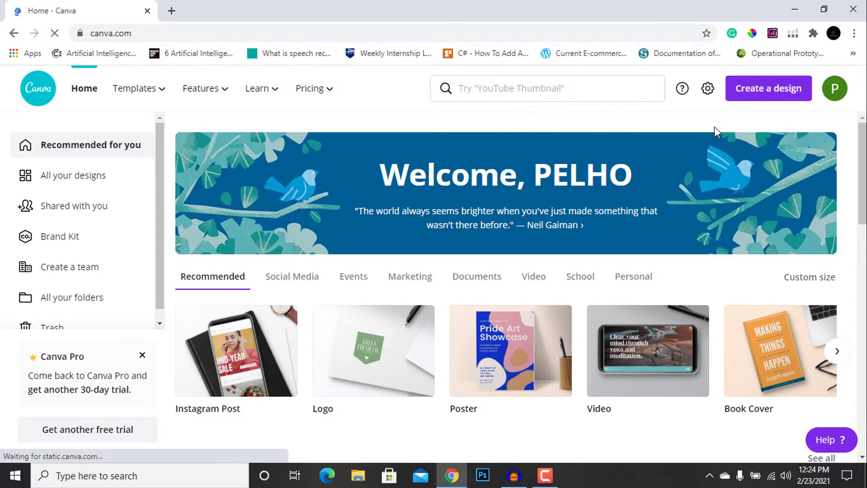
click(774, 97)
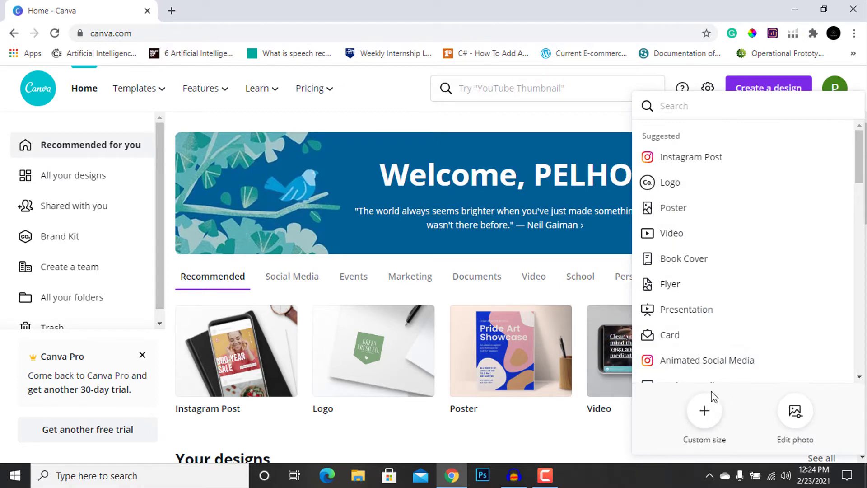
click(706, 423)
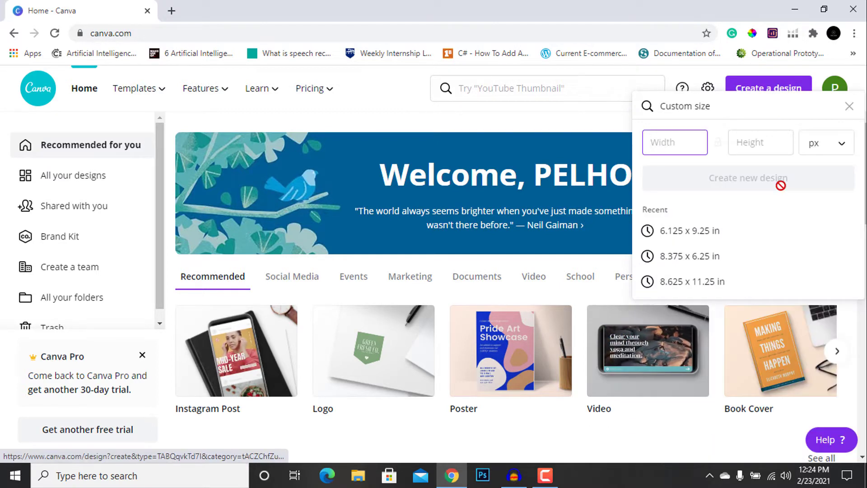
click(841, 144)
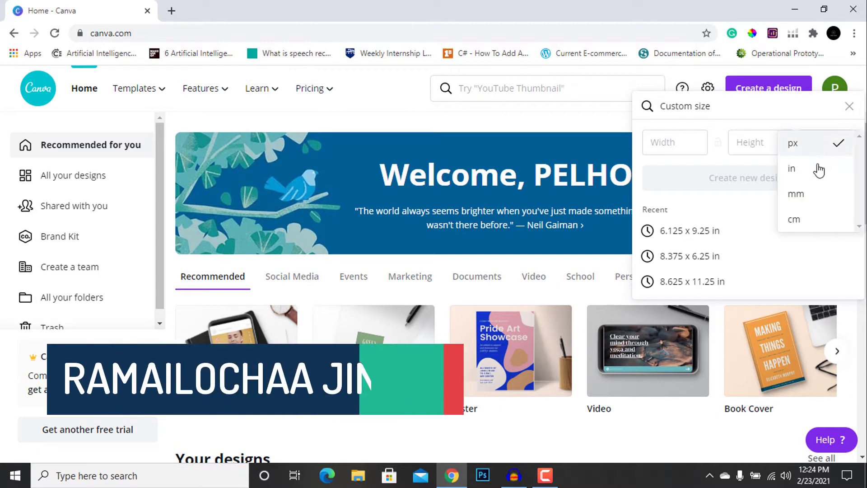
click(808, 172)
click(681, 147)
text(6.)
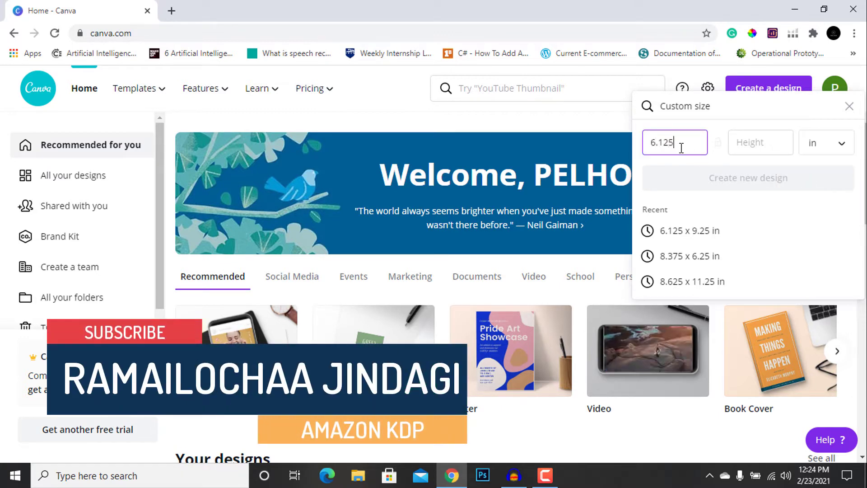
text(125)
click(751, 146)
text(9.25)
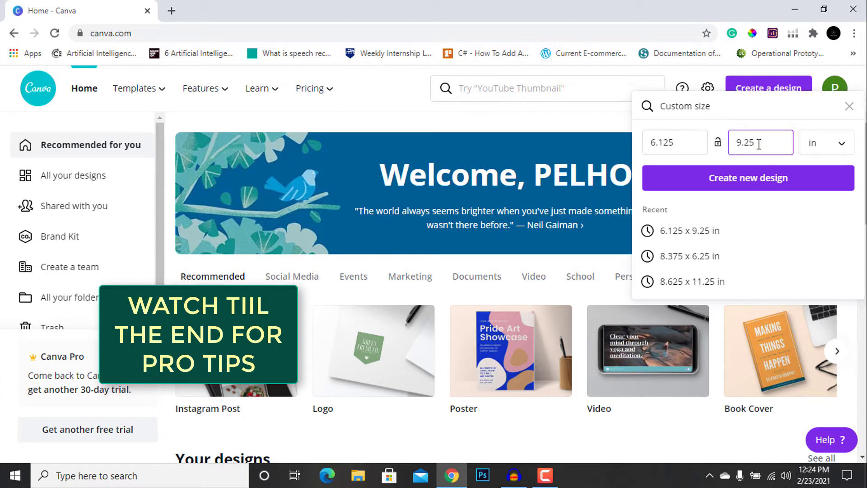
click(742, 183)
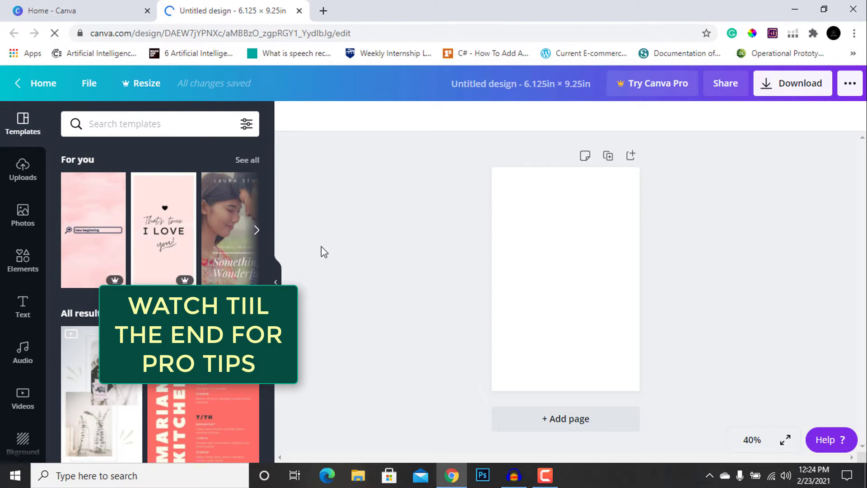
- Show the page margins on the blank design and collapse the templates list
click(91, 89)
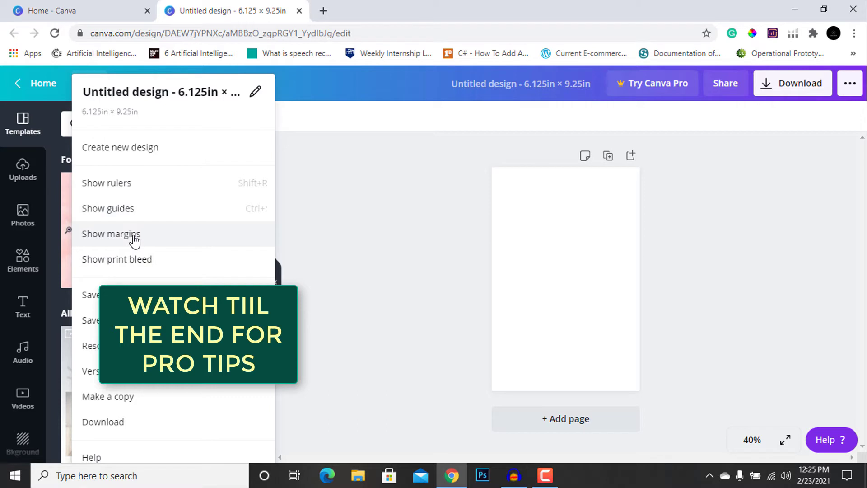
click(134, 235)
click(279, 276)
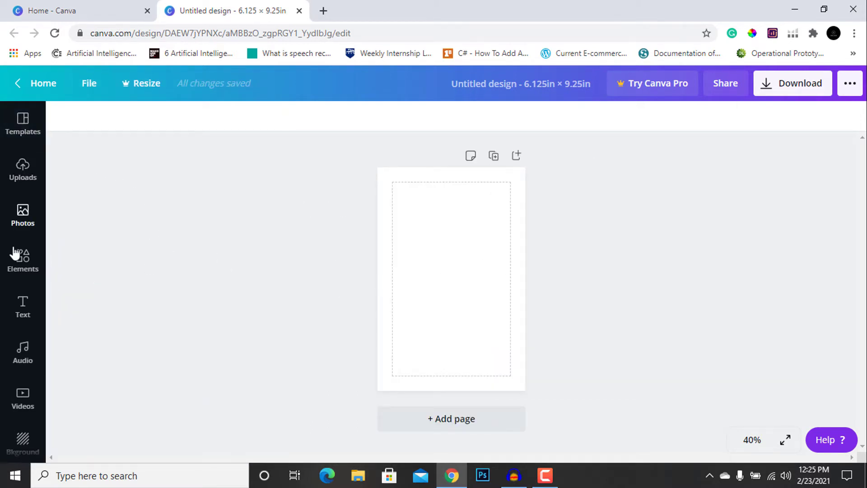
- Add a solid horizontal line from the Lines elements and place it near the top of the page margin area
click(26, 261)
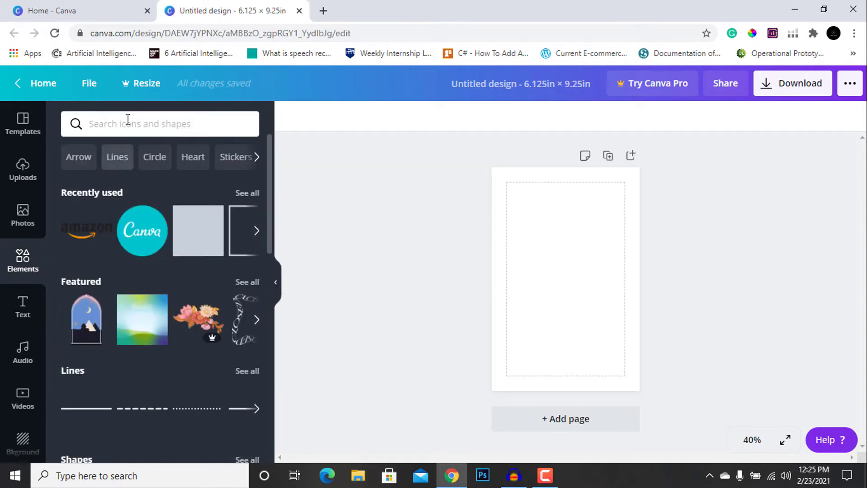
click(115, 160)
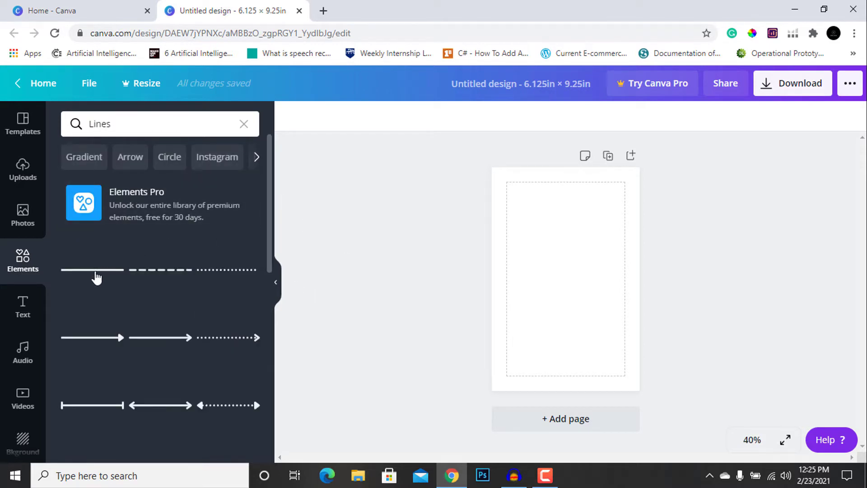
click(96, 271)
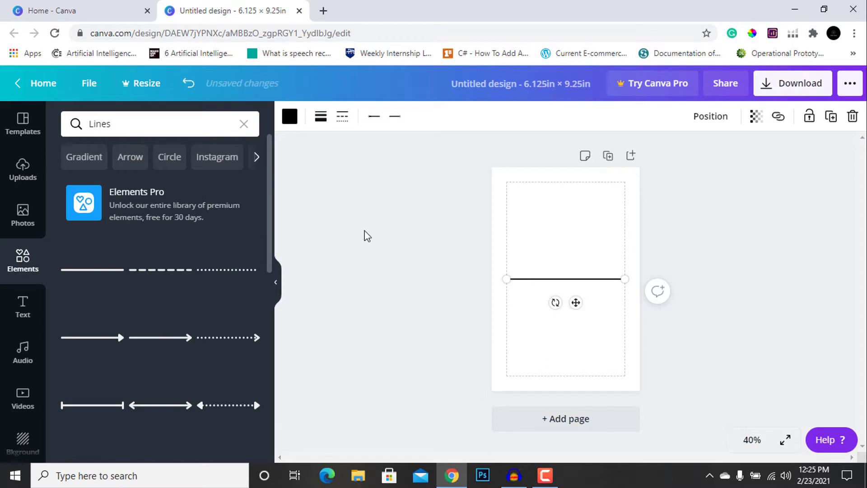
click(276, 282)
drag(461, 303, 461, 229)
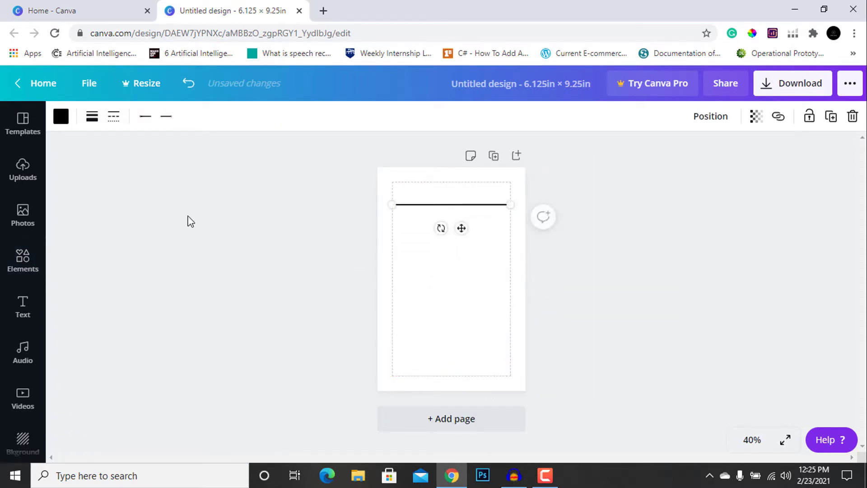
- Set the line's weight to 3 and deselect the line
click(91, 117)
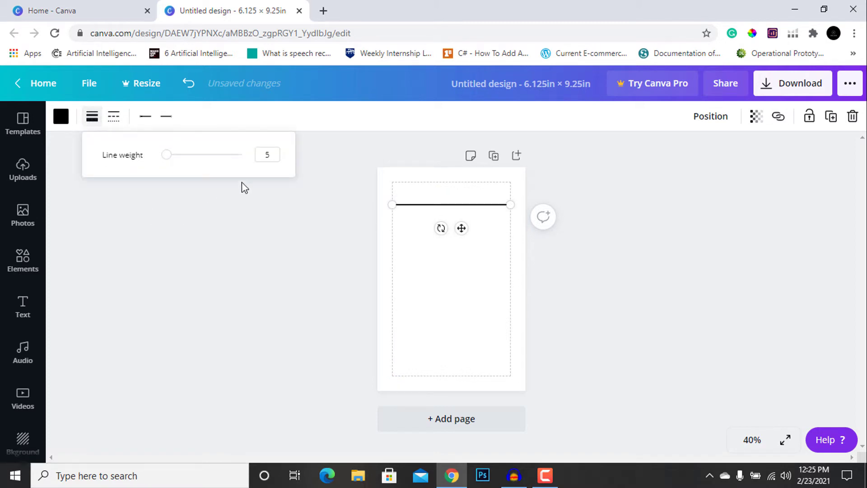
click(263, 154)
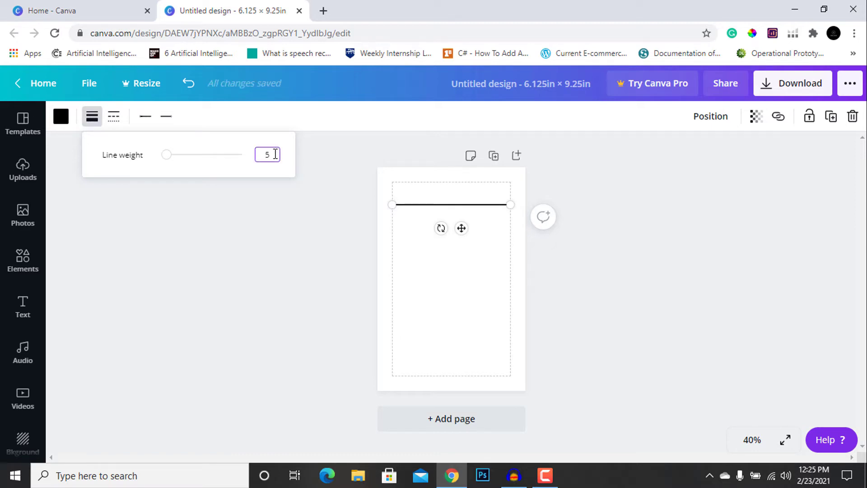
text(3)
key(Return)
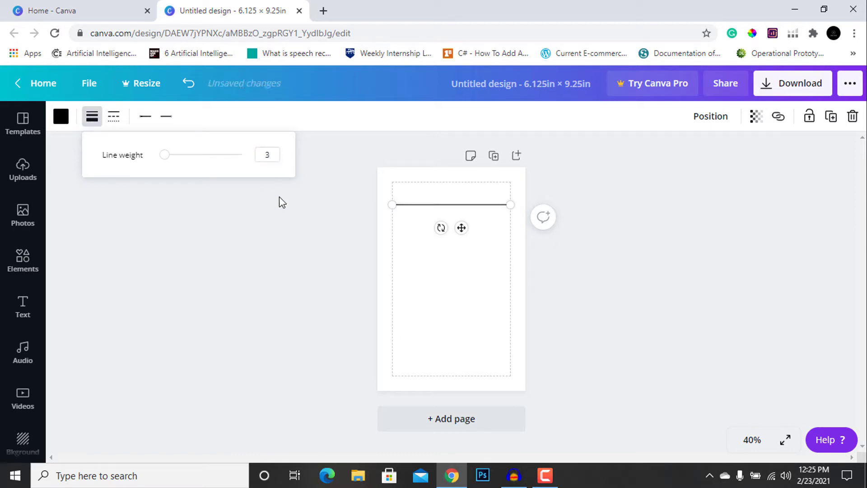
click(295, 257)
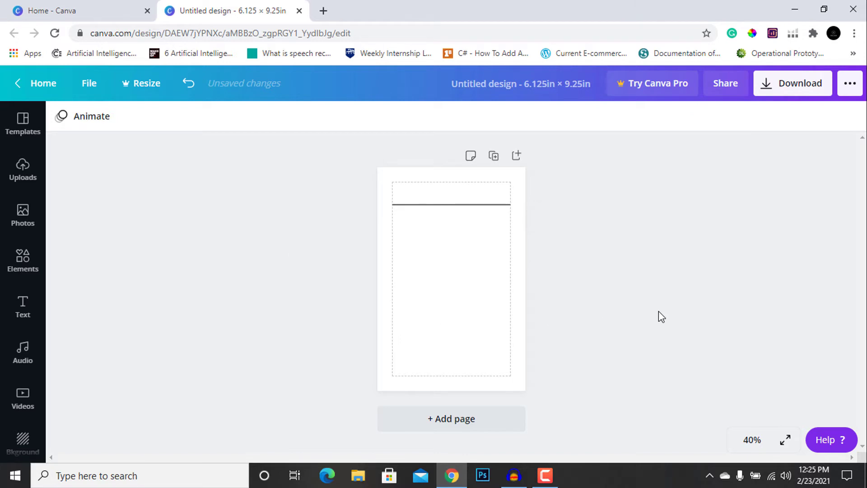
- Nudge the line slightly upward, closer to the top margin, keeping it aligned with both side margins
key(ctrl+plus)
key(ctrl+plus)
scroll(659, 311, up, 2)
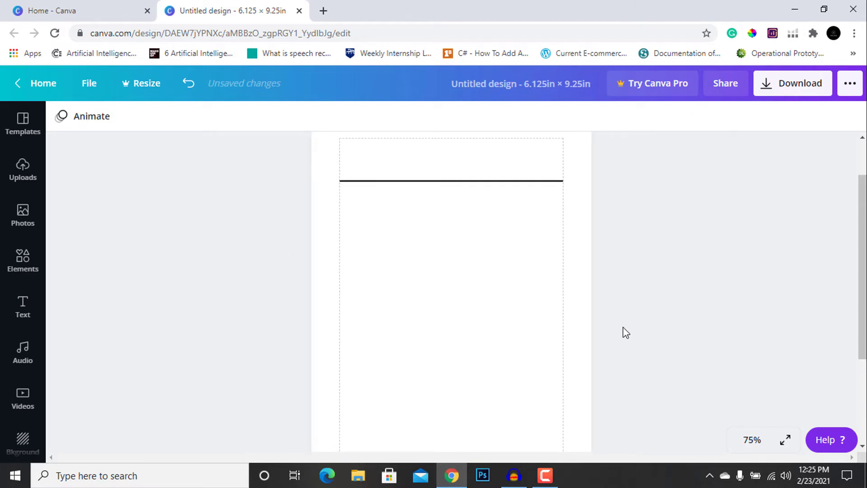
click(532, 184)
key(shift+Up)
key(shift+Up)
key(shift+Up)
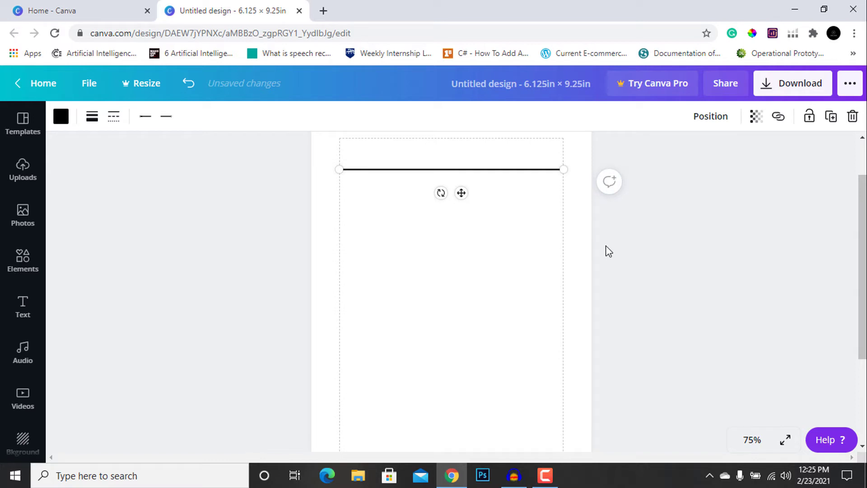
- Copy the line and place the duplicate a short distance beneath it, aligned with the side margins
key(ctrl+c)
key(ctrl+v)
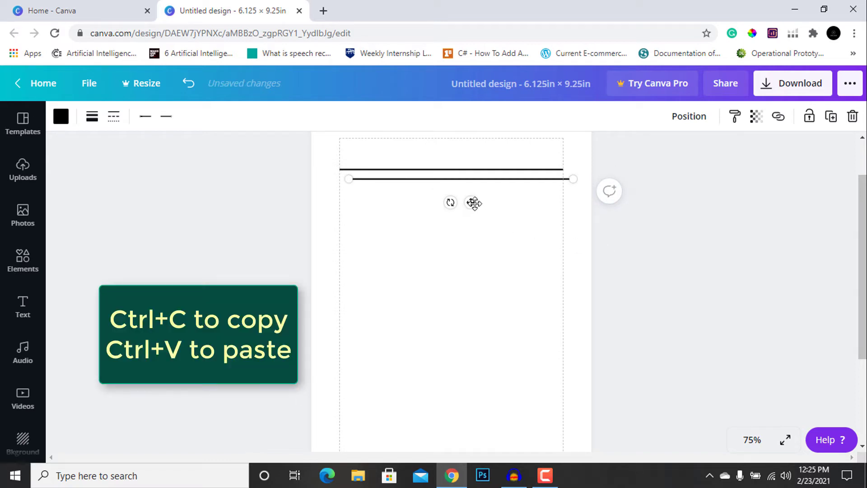
drag(472, 202, 464, 211)
click(623, 259)
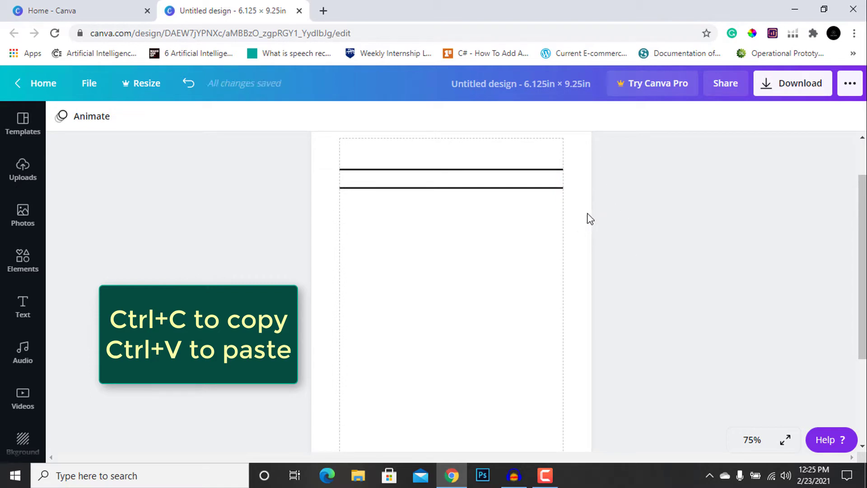
- Copy both lines together and place the duplicated pair directly below them, aligned with the side margins
drag(592, 224, 522, 160)
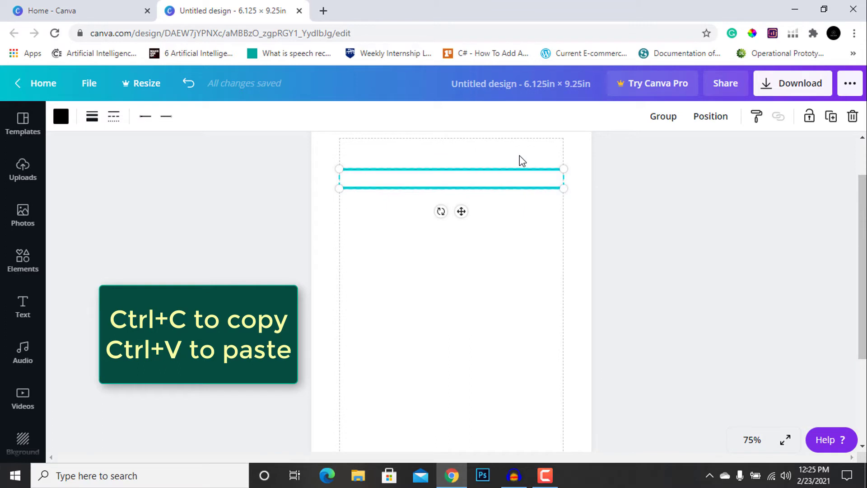
key(ctrl+c)
key(ctrl+v)
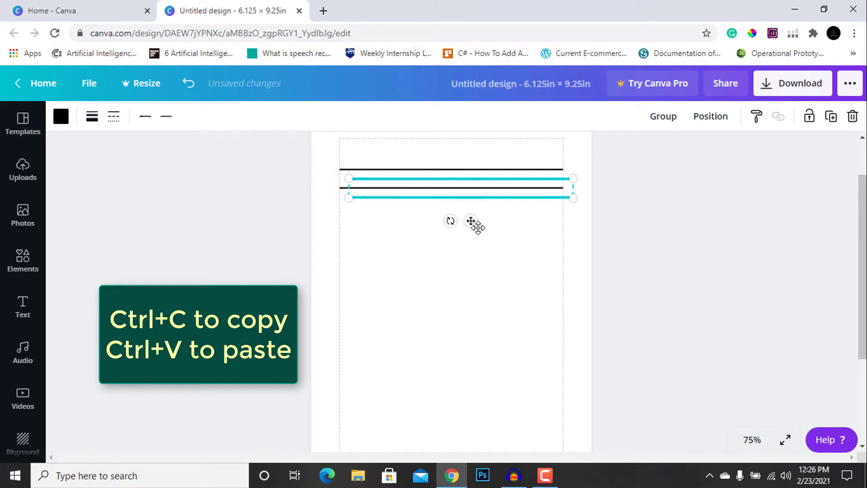
drag(471, 223, 464, 247)
click(603, 274)
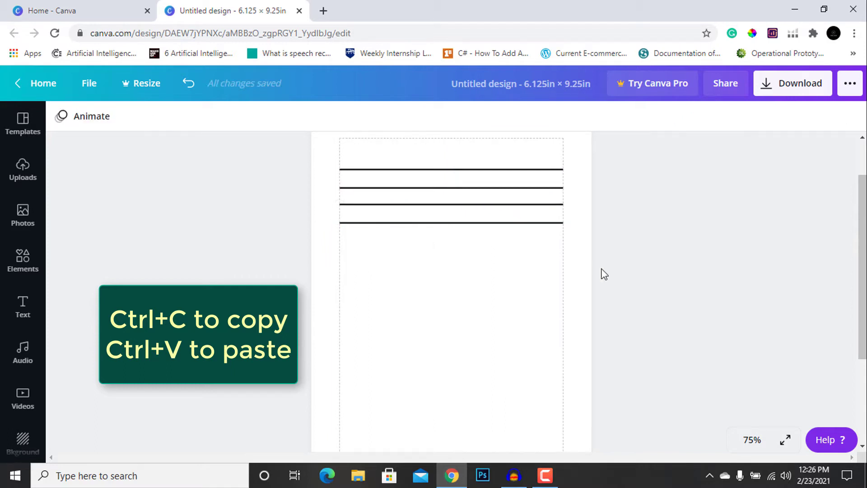
- Try shifting the lower pair of lines and the top line slightly to compare the line spacing
drag(593, 248, 536, 203)
click(590, 256)
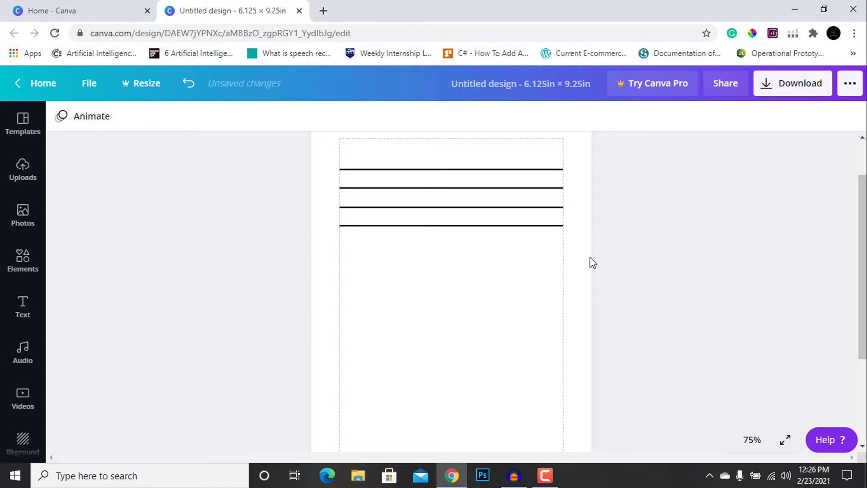
drag(581, 256, 538, 202)
drag(463, 246, 463, 244)
click(630, 302)
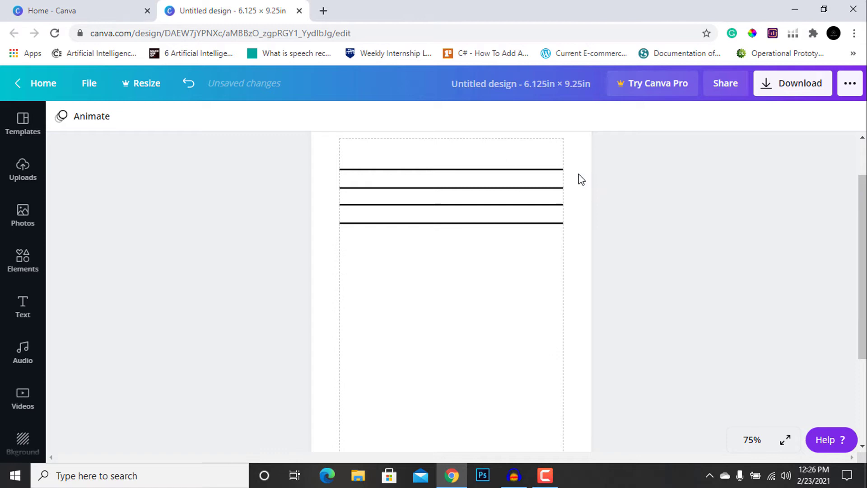
drag(557, 170, 556, 172)
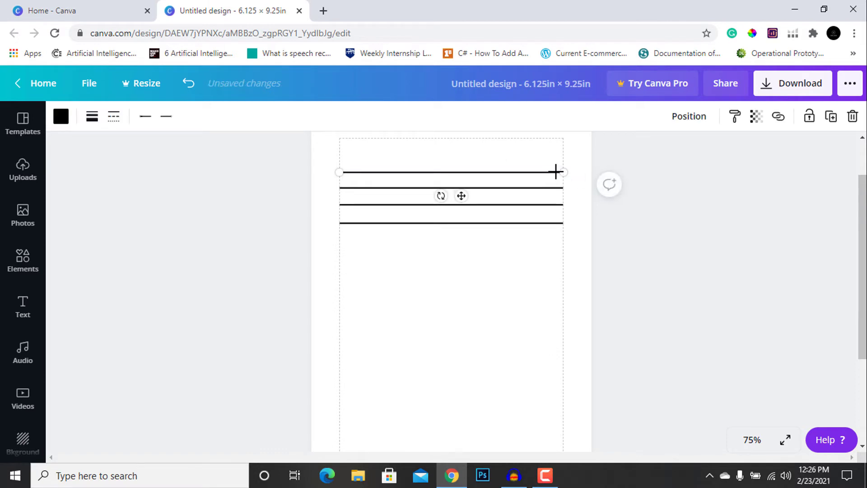
click(687, 282)
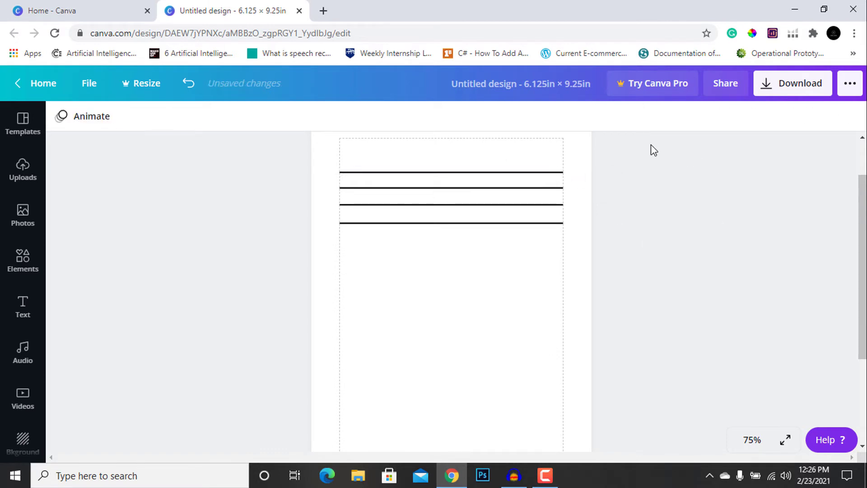
click(556, 172)
drag(555, 176, 551, 168)
click(600, 292)
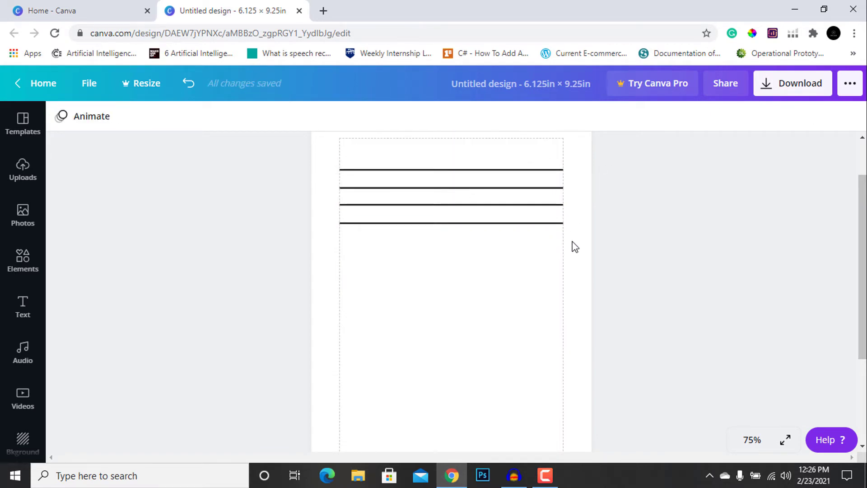
- Move the lower pair slightly down for even spacing, and duplicate all four lines directly below at the same spacing
drag(549, 211, 459, 246)
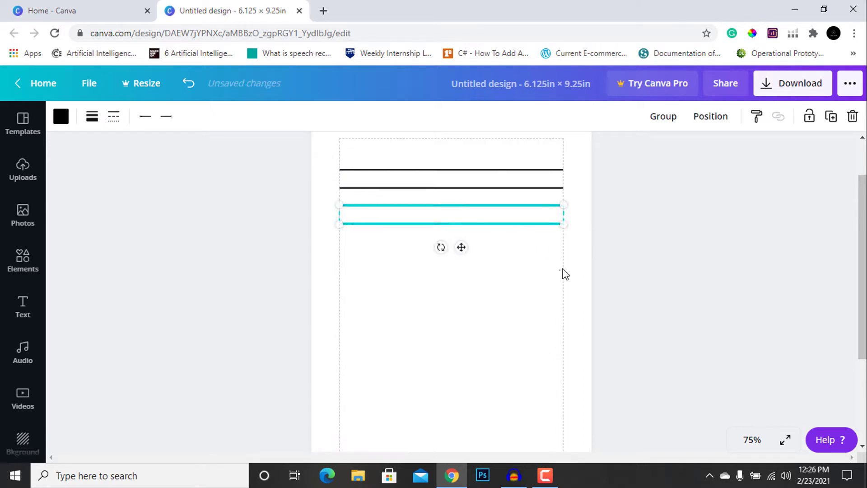
click(616, 274)
drag(615, 266, 465, 165)
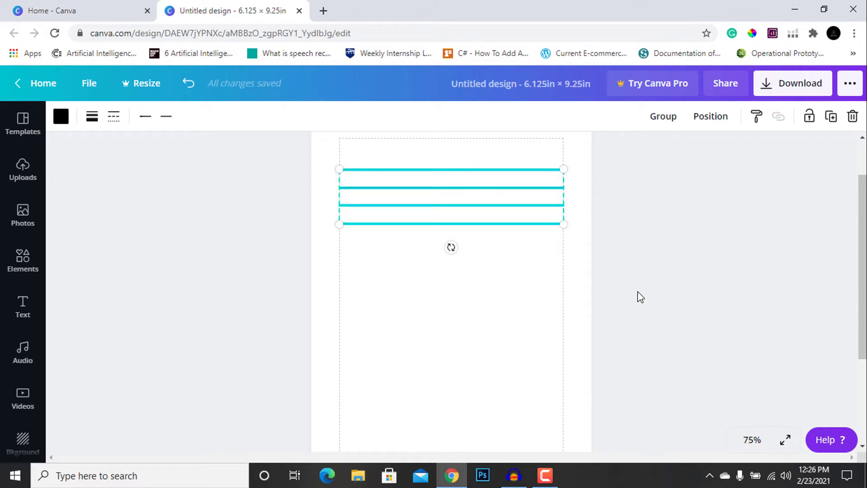
key(ctrl+d)
drag(487, 233, 476, 294)
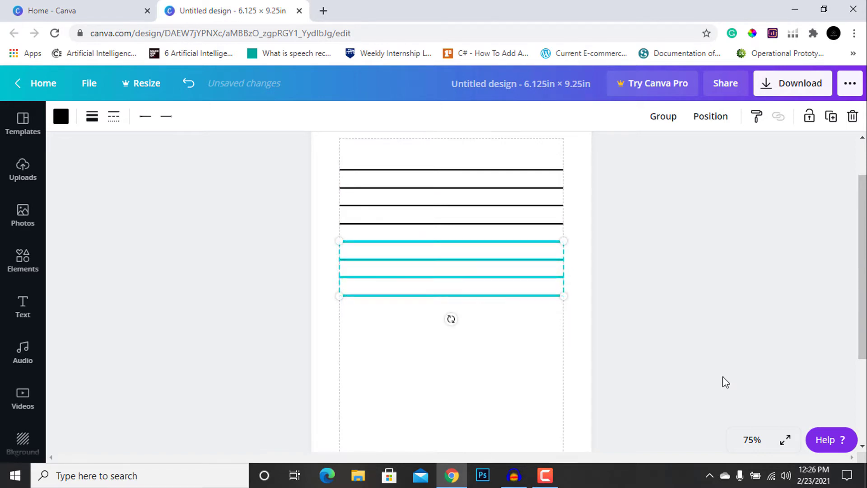
click(687, 418)
- Duplicate all eight lines and place the copies directly below at the same spacing, aligned with the side margins
scroll(690, 420, down, 1)
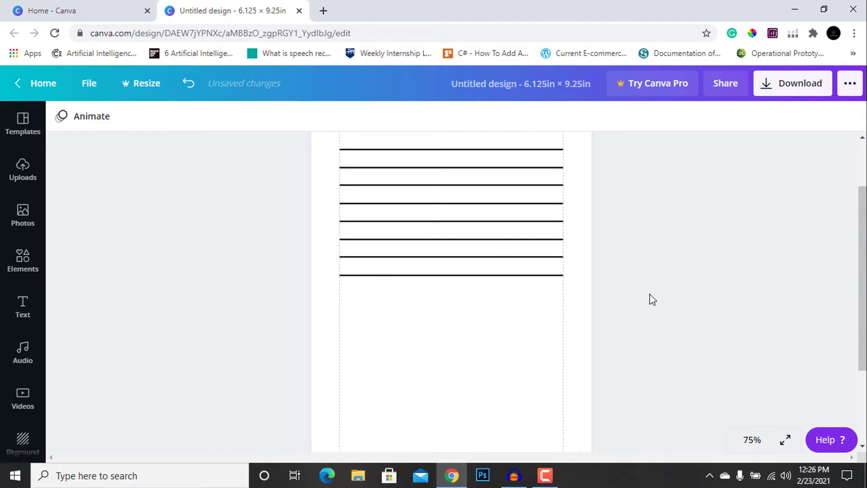
drag(604, 351, 414, 141)
key(ctrl+d)
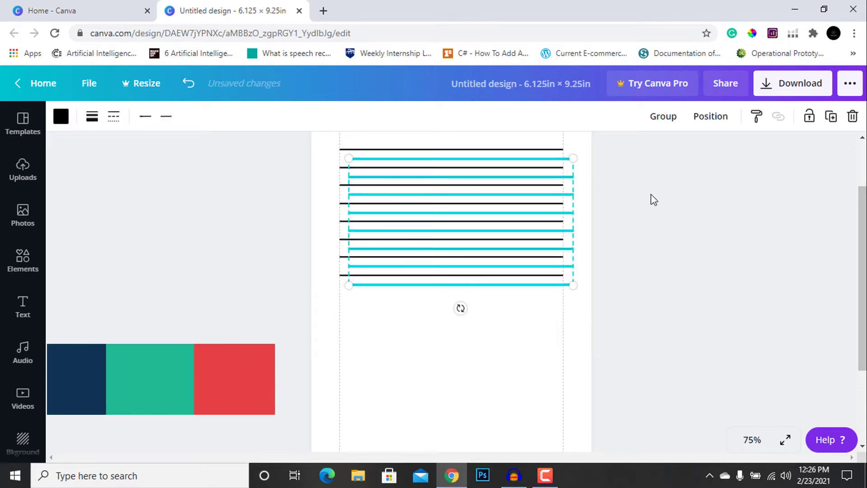
drag(515, 291, 505, 420)
click(687, 367)
- Duplicate the four lowest lines directly below at the same spacing, and delete the line that falls beneath the bottom margin
scroll(687, 372, down, 3)
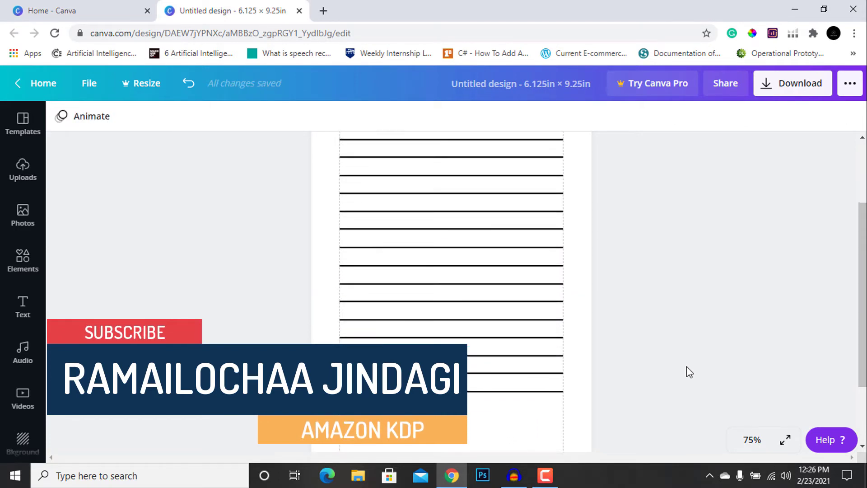
drag(607, 348, 544, 238)
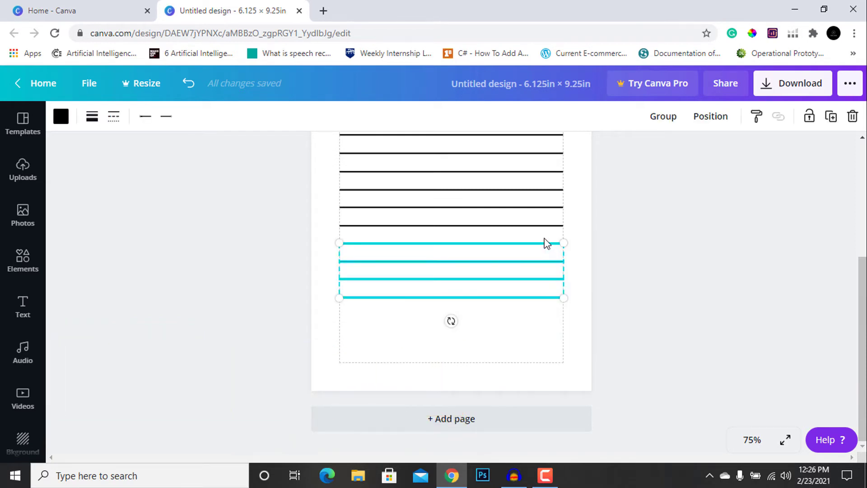
drag(491, 304, 500, 314)
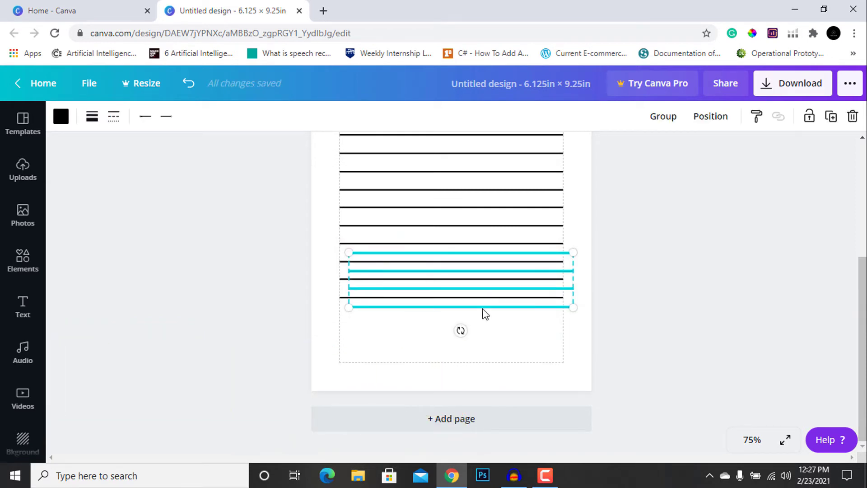
drag(506, 305, 497, 365)
click(718, 358)
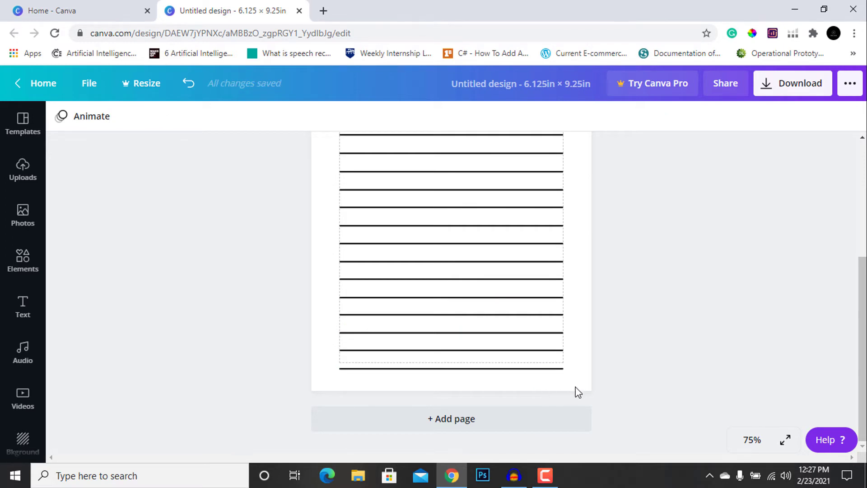
click(547, 375)
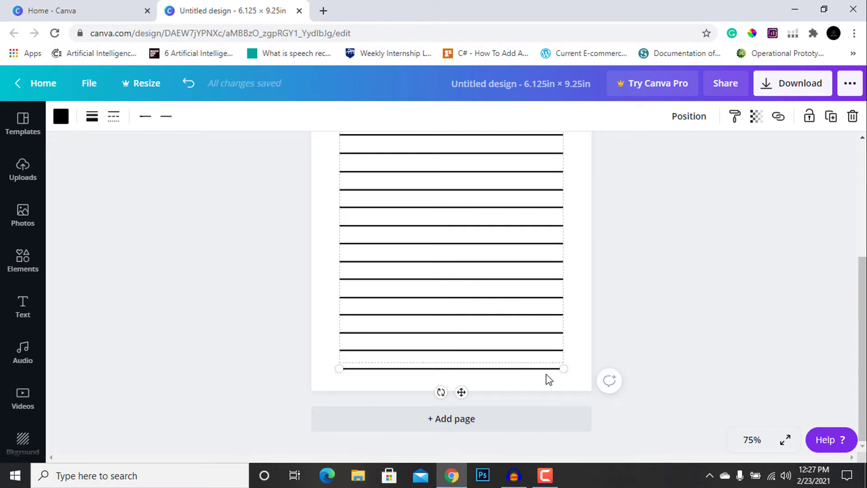
key(Delete)
- Duplicate the first line, place the copy above it, and shorten it to a short date line ending near the right margin
scroll(661, 353, up, 3)
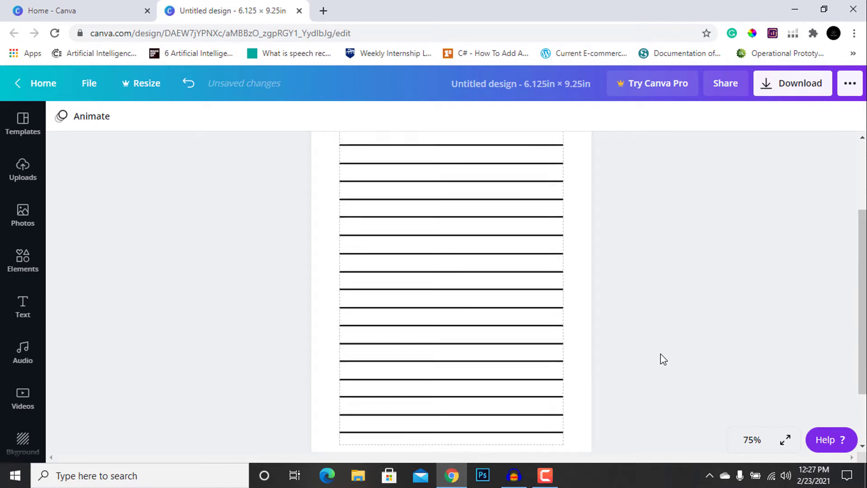
scroll(660, 359, up, 1)
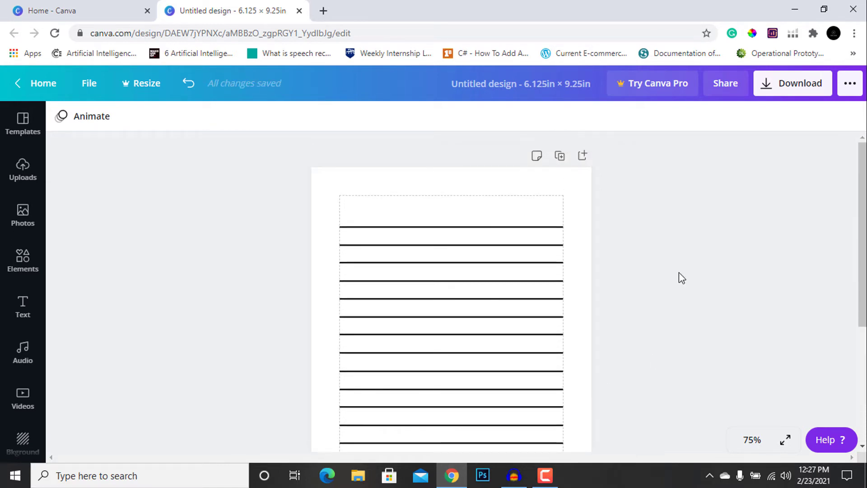
click(553, 227)
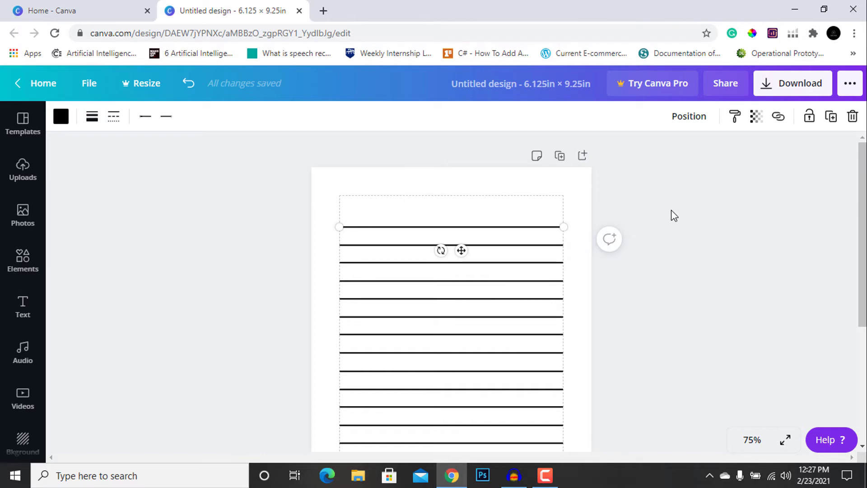
key(ctrl+d)
drag(469, 259, 469, 229)
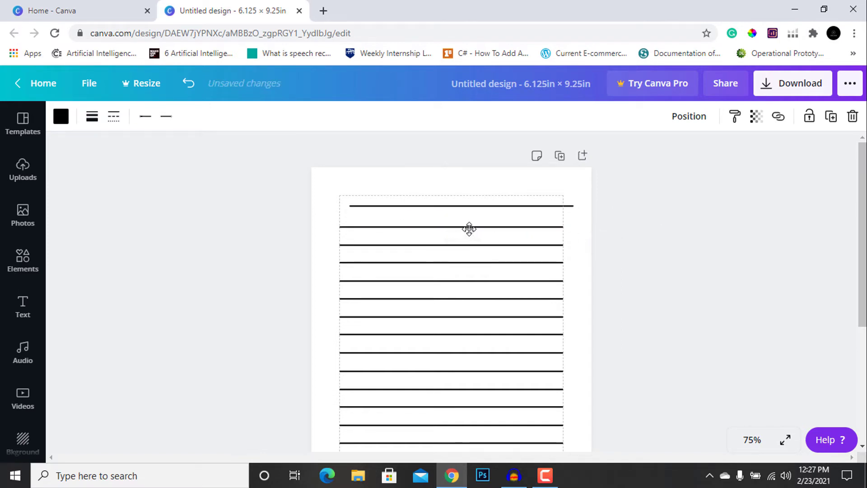
drag(350, 204, 561, 206)
click(678, 218)
click(669, 238)
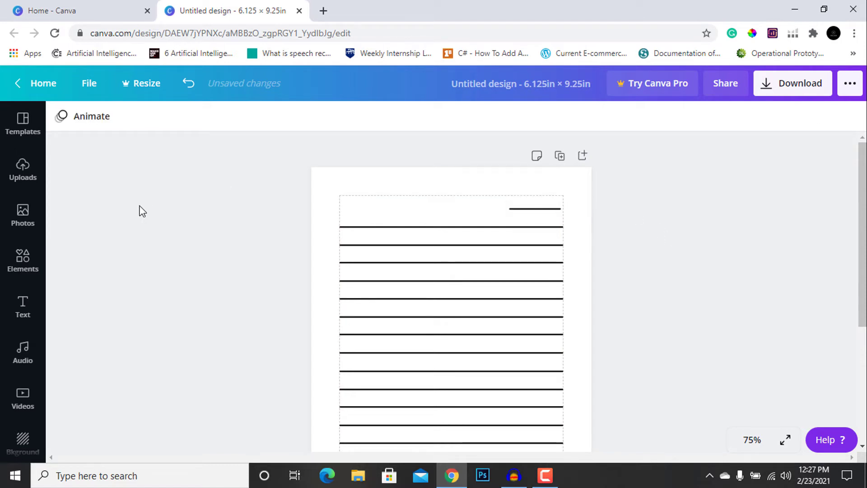
- Add the "Merry Christmas!" text combination, delete its small subtitle, and replace the main text with "Date"
click(21, 311)
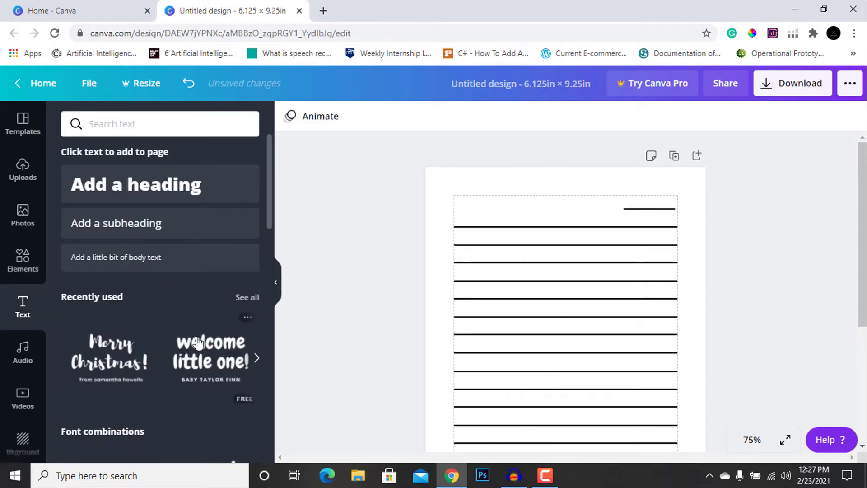
drag(201, 352, 599, 385)
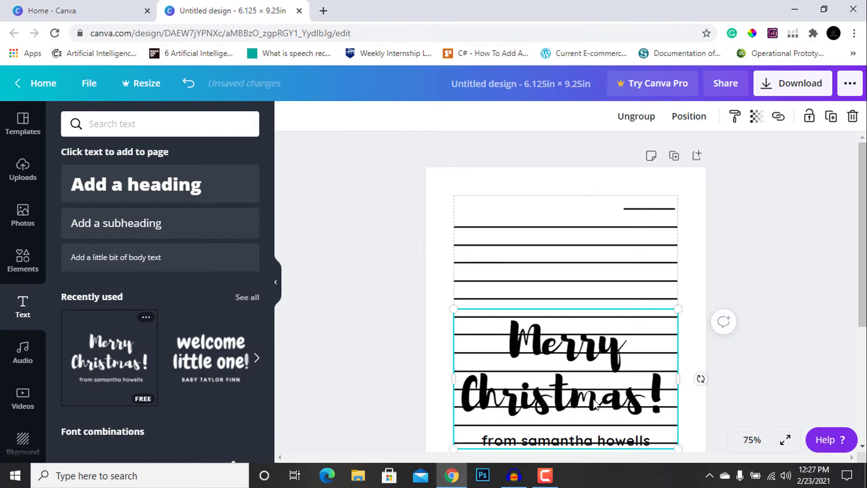
click(560, 442)
key(Delete)
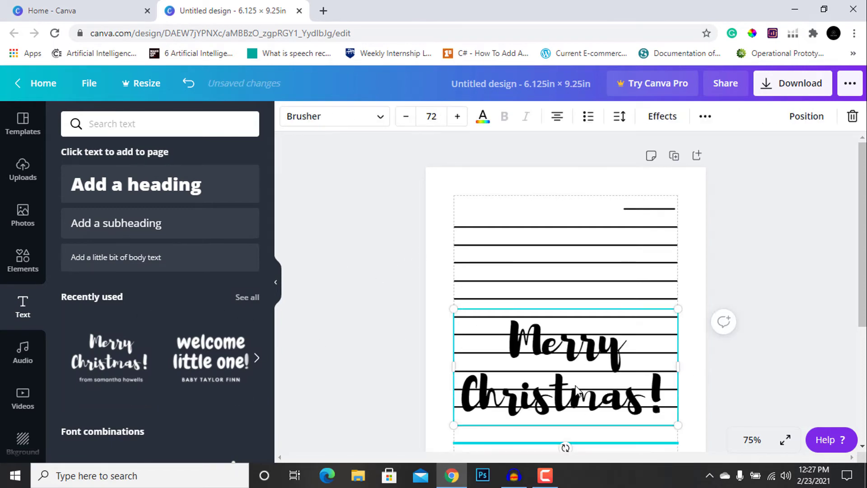
double_click(576, 386)
text(Date)
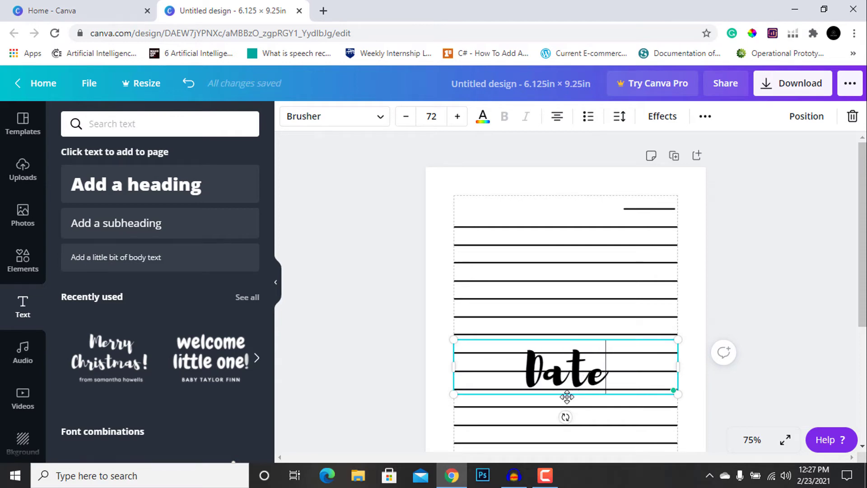
- Move the "Date" text up to the short line in the page header and set its font size to 24
drag(568, 396, 578, 226)
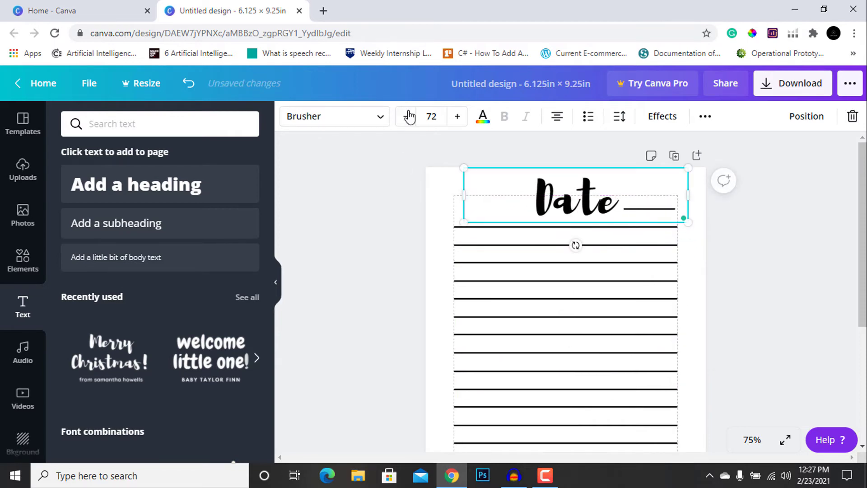
click(431, 116)
text(24)
key(Return)
click(385, 252)
drag(591, 199, 590, 195)
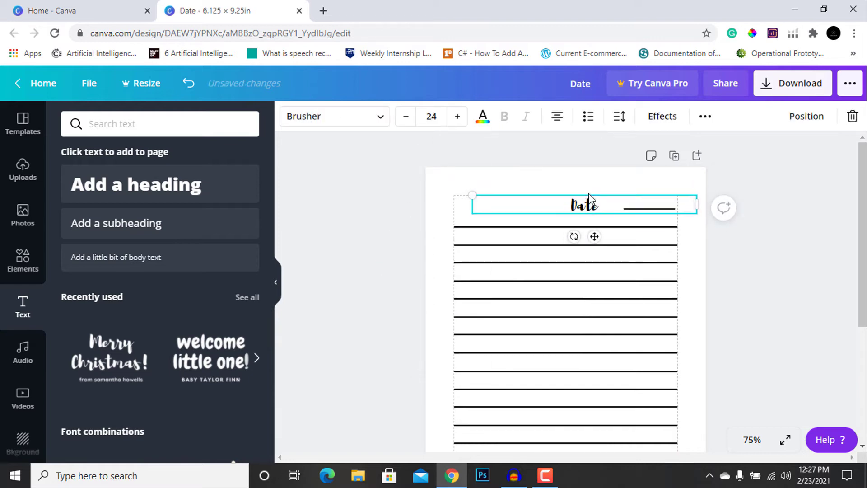
- Add a colon so the label reads "Date:" and position it directly beside the short line
click(604, 208)
click(604, 205)
click(443, 221)
drag(551, 203, 568, 201)
click(759, 271)
- Hide the page margins
key(ctrl+minus)
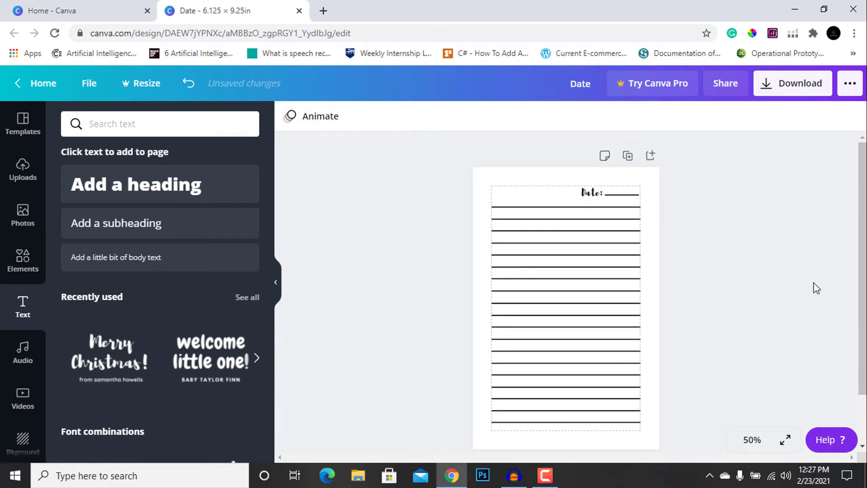
click(89, 84)
click(170, 232)
- Duplicate the lined page repeatedly until the design has ten pages
click(628, 156)
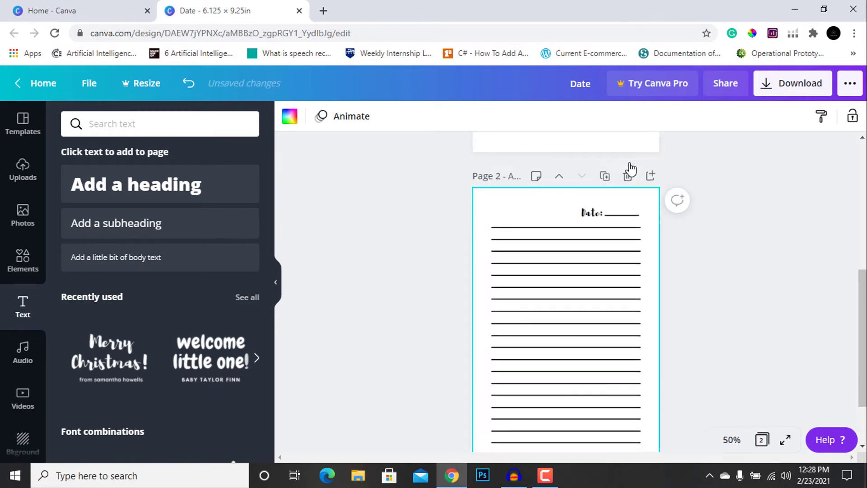
click(605, 176)
click(605, 196)
click(604, 196)
click(605, 196)
click(604, 196)
click(605, 196)
click(605, 196)
click(605, 196)
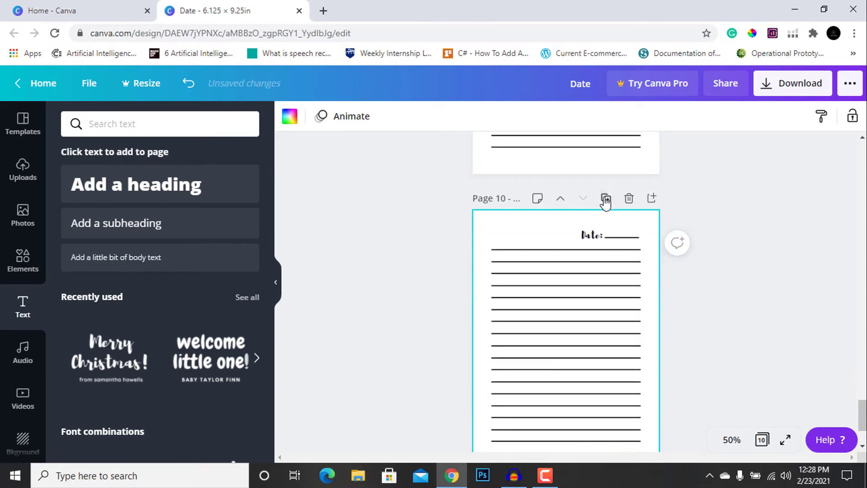
- Delete all the lines and the date label from page 1, leaving it blank
scroll(724, 356, up, 20)
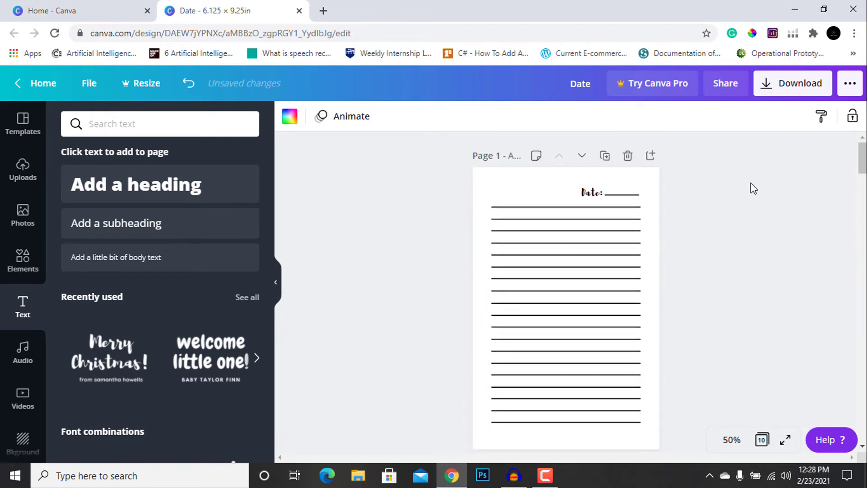
drag(760, 172, 365, 462)
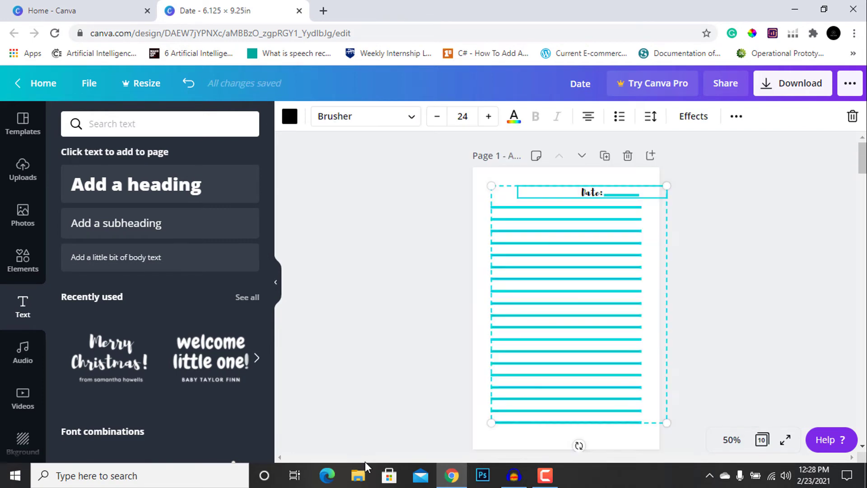
key(Delete)
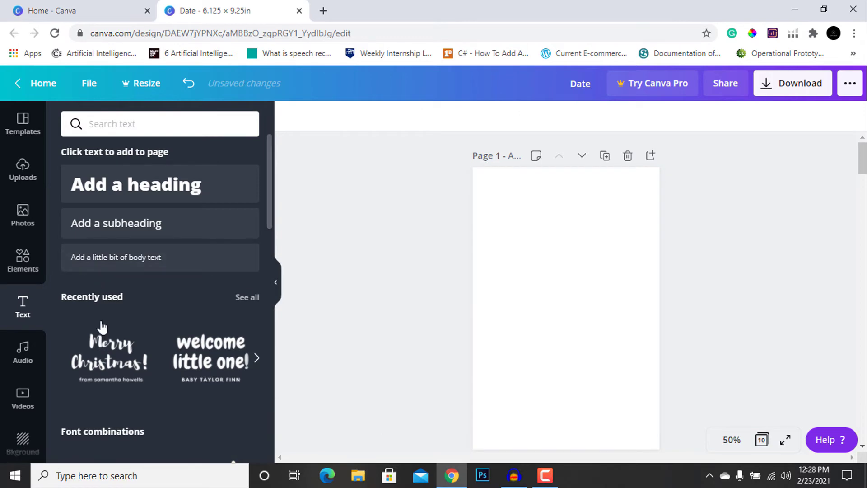
- Search the elements for "rectangle" and add the free solid rectangle to page 1
click(27, 266)
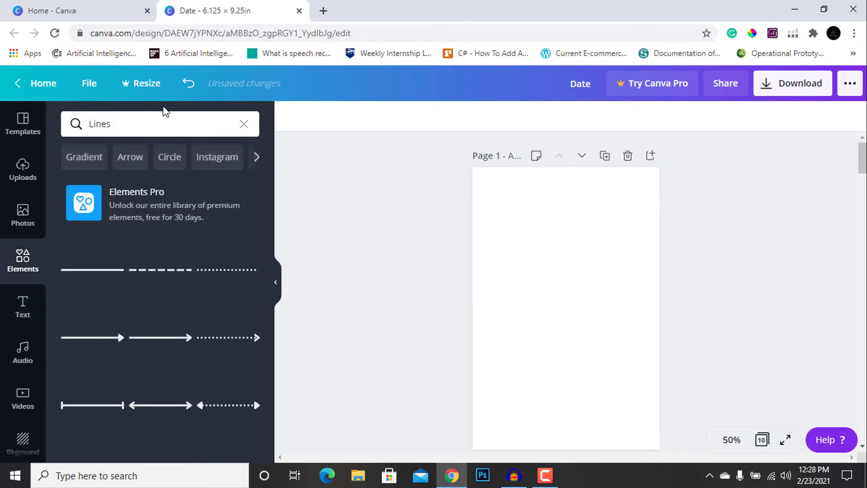
click(143, 122)
key(ctrl+a)
text(retca)
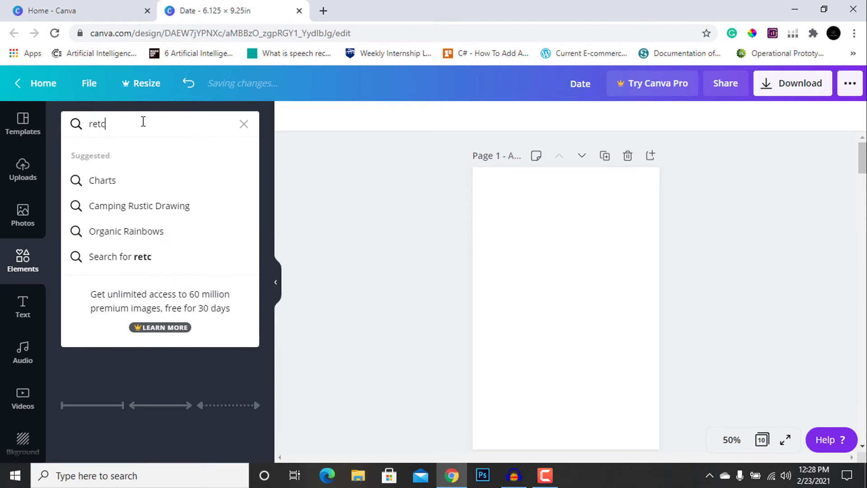
key(BackSpace)
key(BackSpace)
text(ctangle)
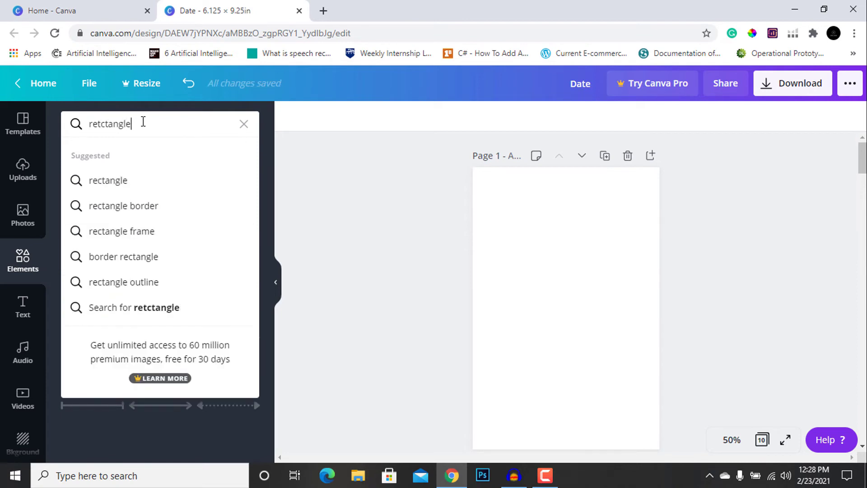
click(107, 182)
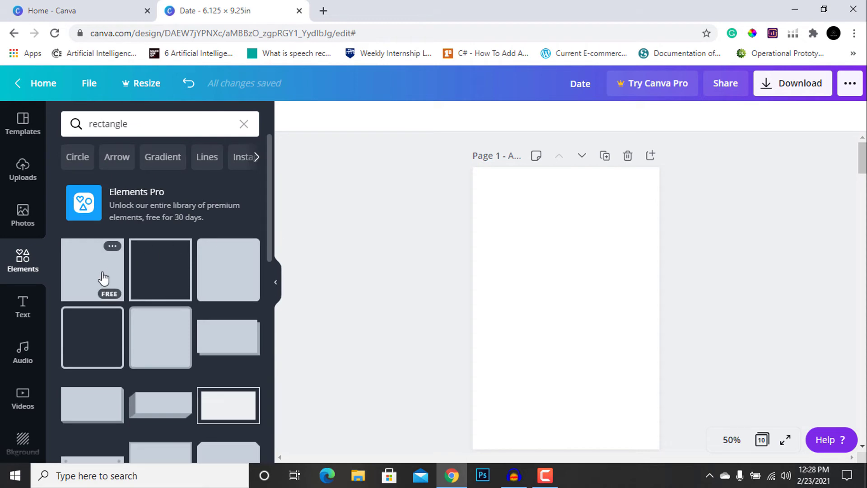
click(103, 277)
- Move the rectangle slightly down and widen it on both sides to span most of the page width
drag(564, 261, 565, 283)
drag(516, 319, 505, 322)
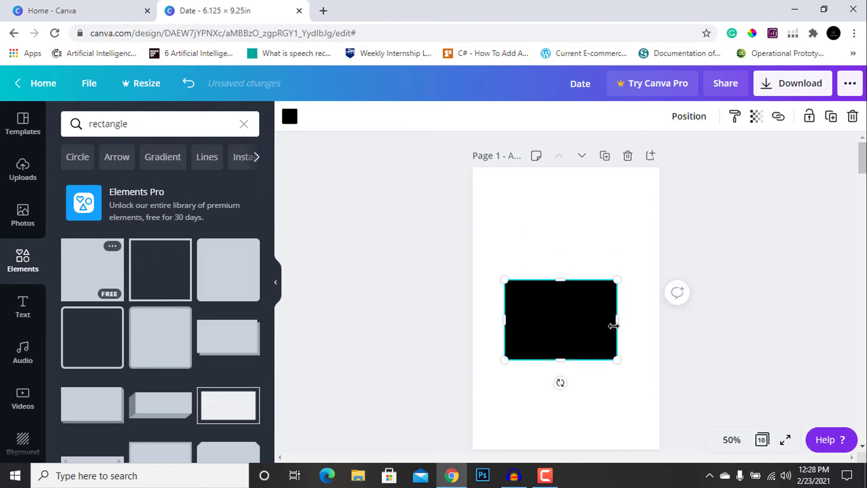
drag(615, 323, 641, 321)
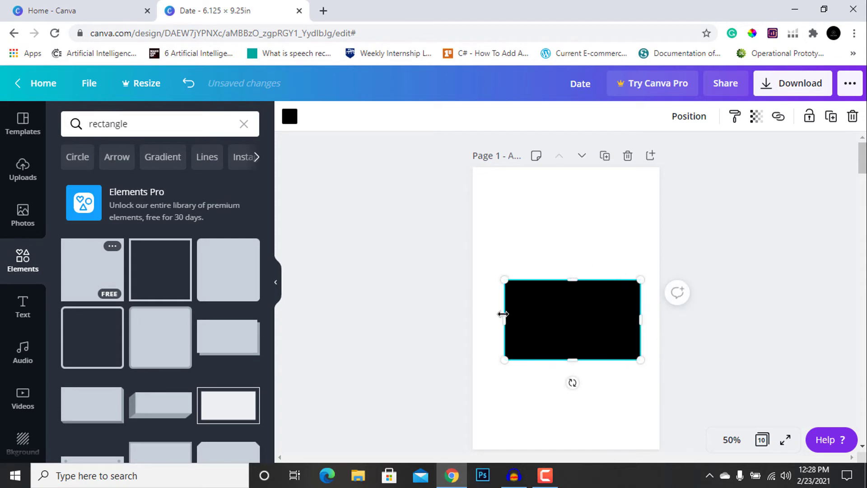
drag(501, 315, 498, 316)
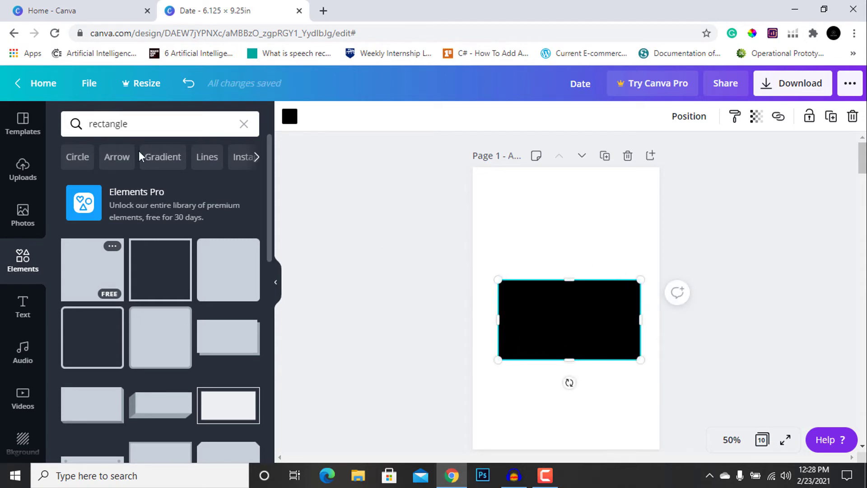
- Show the page margins and turn the rectangle into a grey band spanning the full margin width around mid-page
click(88, 84)
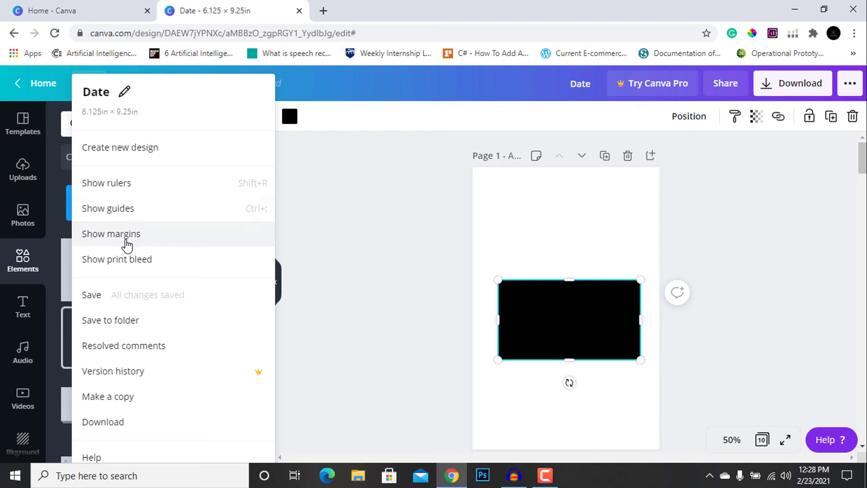
click(127, 233)
click(376, 267)
click(565, 313)
key(Left)
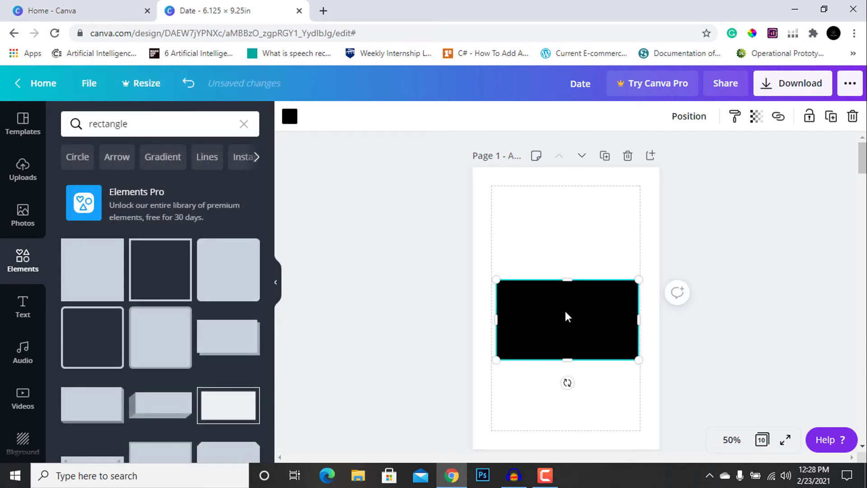
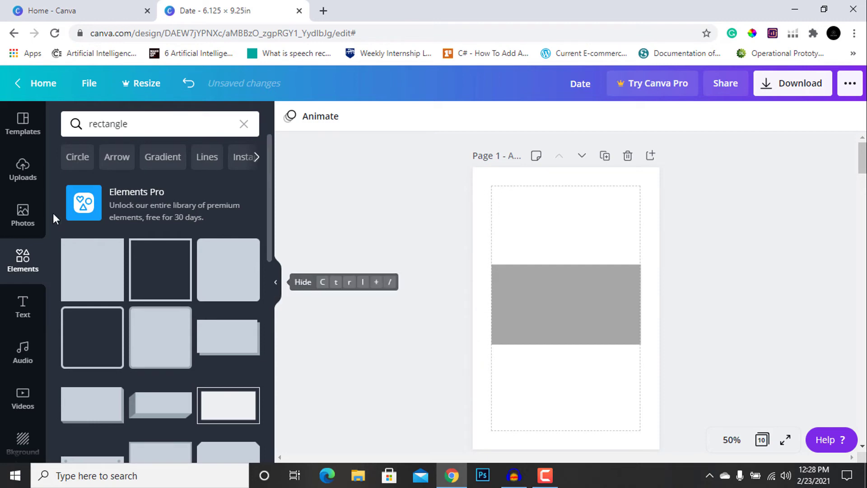
- Add a heading reading "THIS NOTEBOOK BELONGS TO" over the grey band on page 1
click(22, 307)
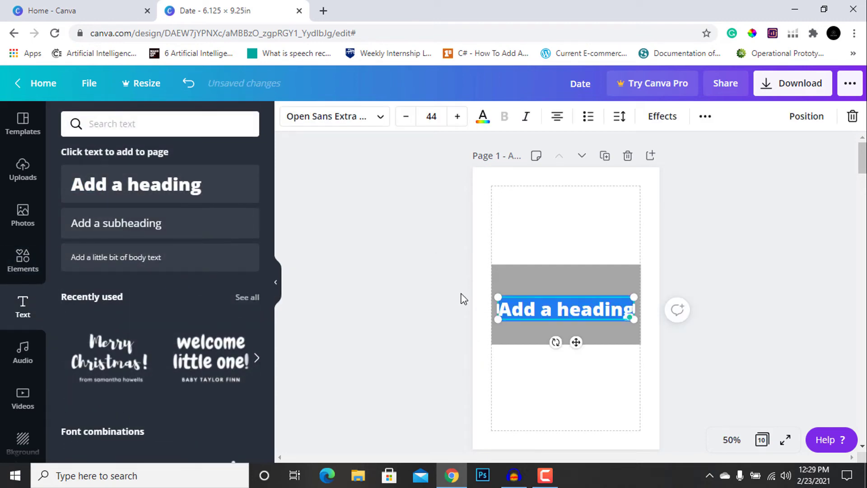
text(THIS NORT)
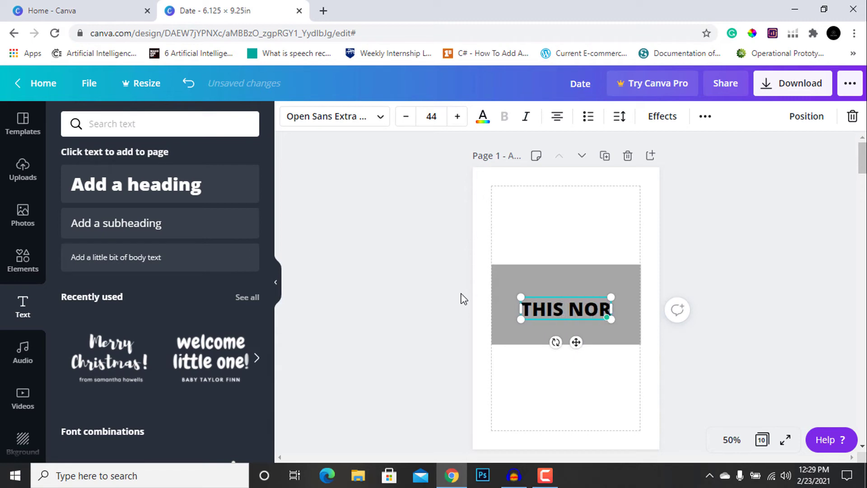
key(BackSpace)
key(BackSpace)
text(TE)
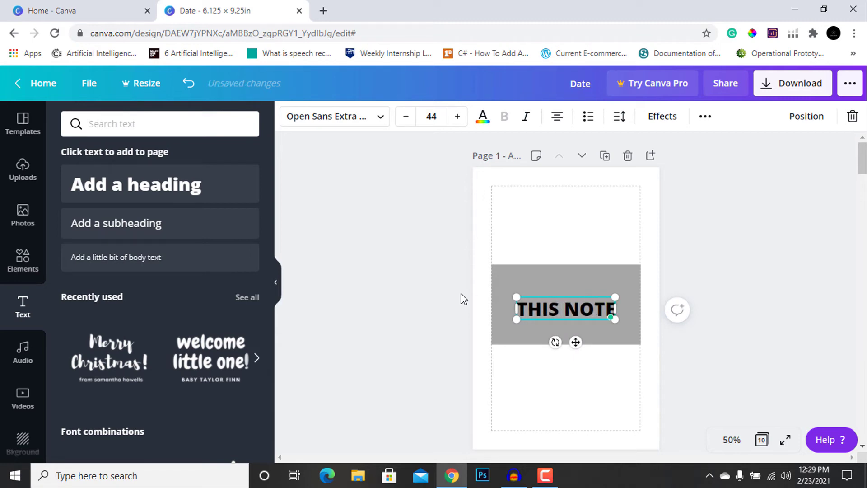
text(BOOK BE)
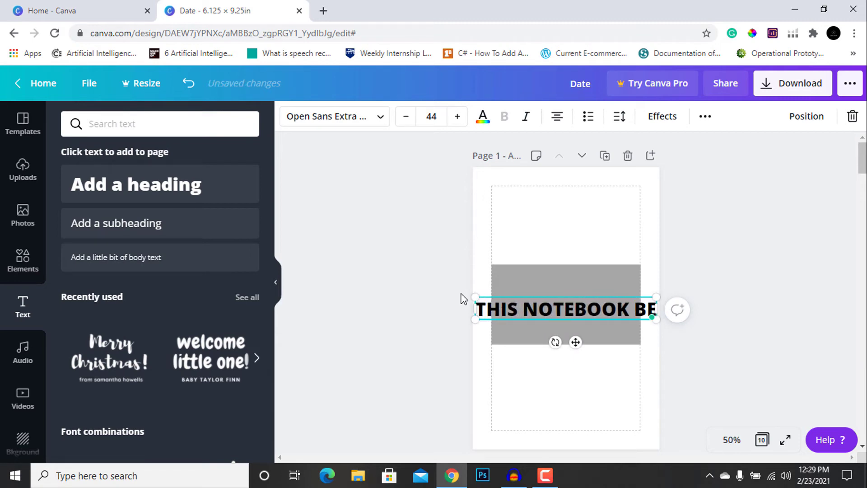
text(LONGS TO)
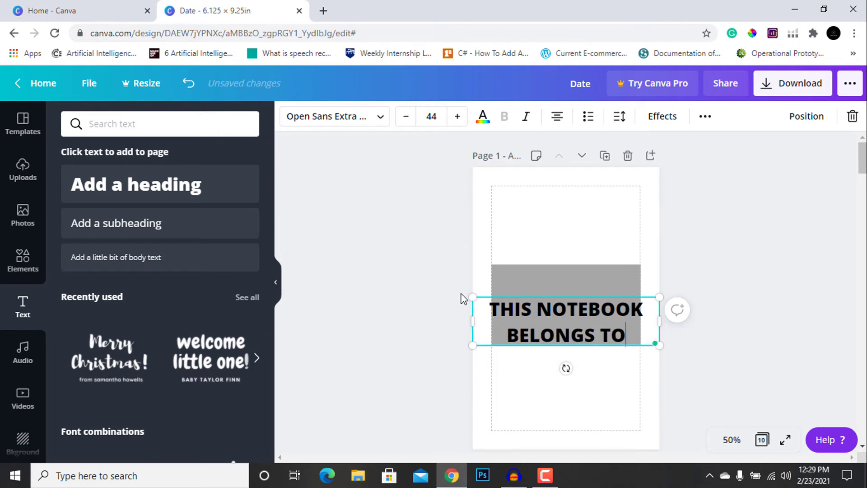
- Reduce the heading's font size to 24 so the text fits on one line
key(ctrl+a)
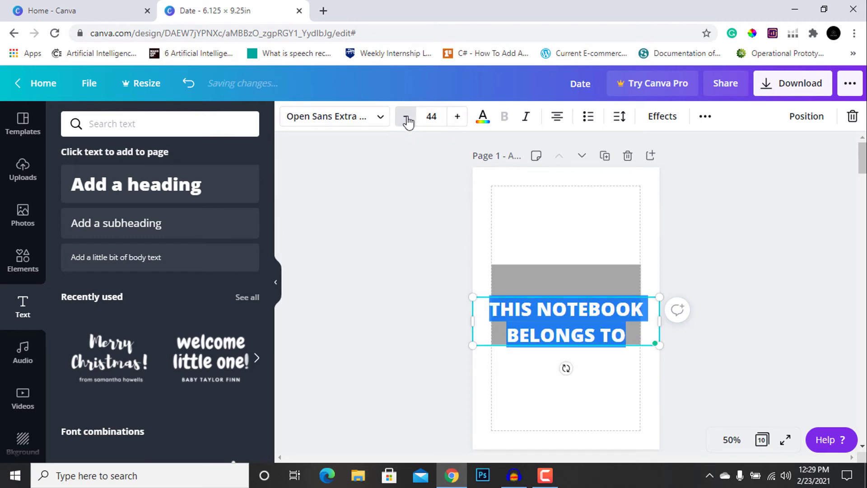
click(406, 117)
click(406, 117)
click(406, 117)
click(406, 117)
click(406, 117)
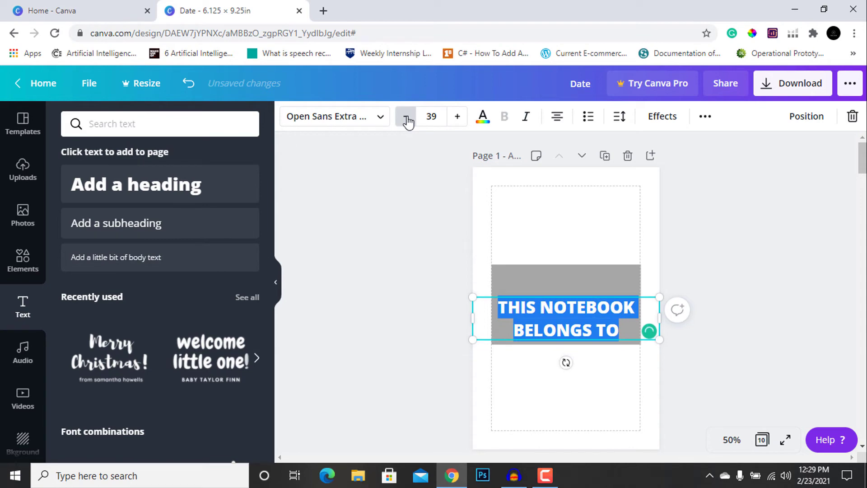
click(406, 117)
click(406, 117)
click(406, 117)
click(406, 117)
click(430, 113)
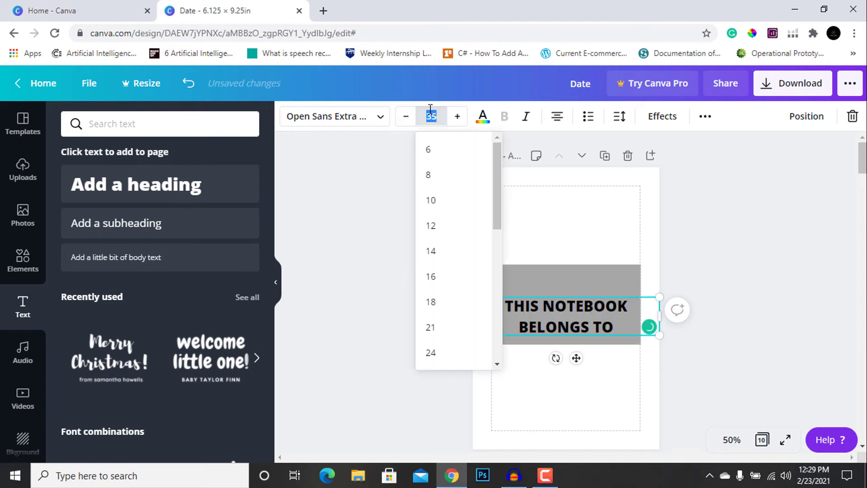
text(34)
key(Return)
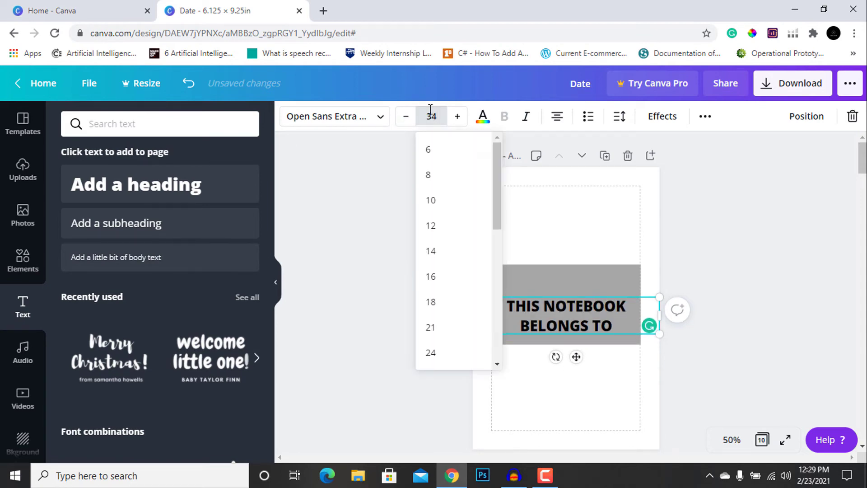
click(436, 113)
key(Return)
click(387, 286)
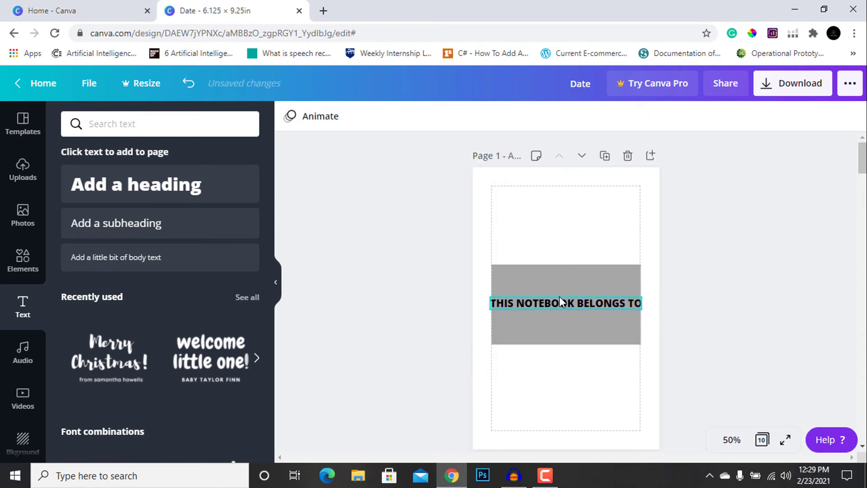
- Nudge the heading upward within the grey band, keeping it horizontally centred
click(559, 297)
key(Up)
key(Up)
key(Up)
key(Up)
key(Up)
key(Up)
key(Up)
key(Up)
key(Up)
key(Up)
key(Up)
key(Up)
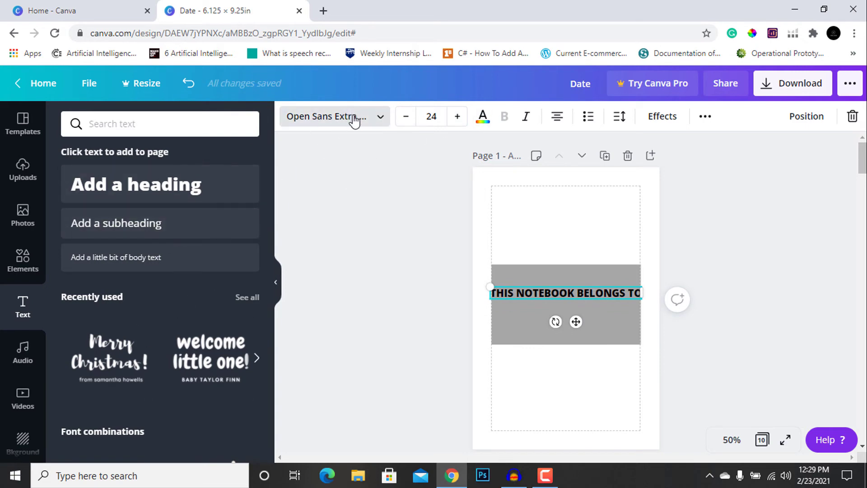
- Change the heading's font to Prata
click(379, 118)
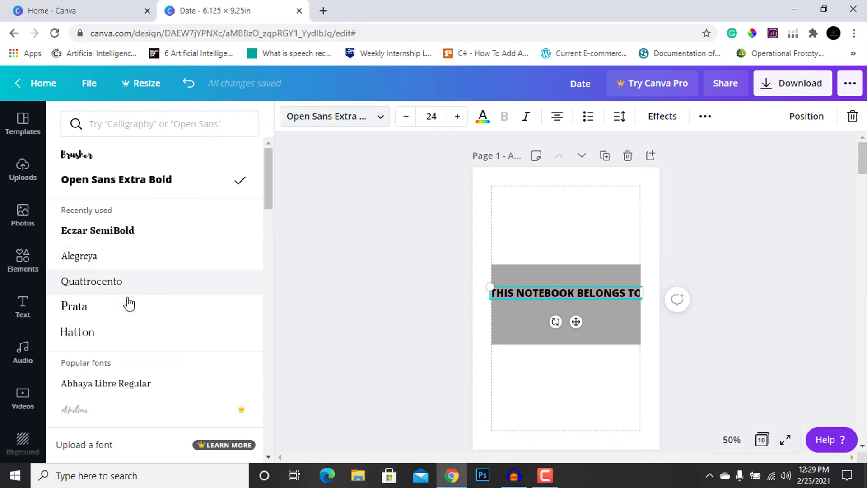
click(125, 307)
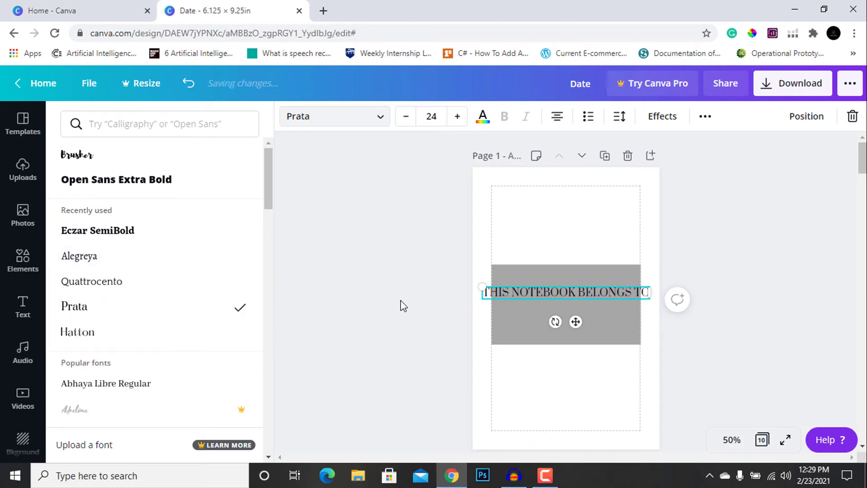
key(Escape)
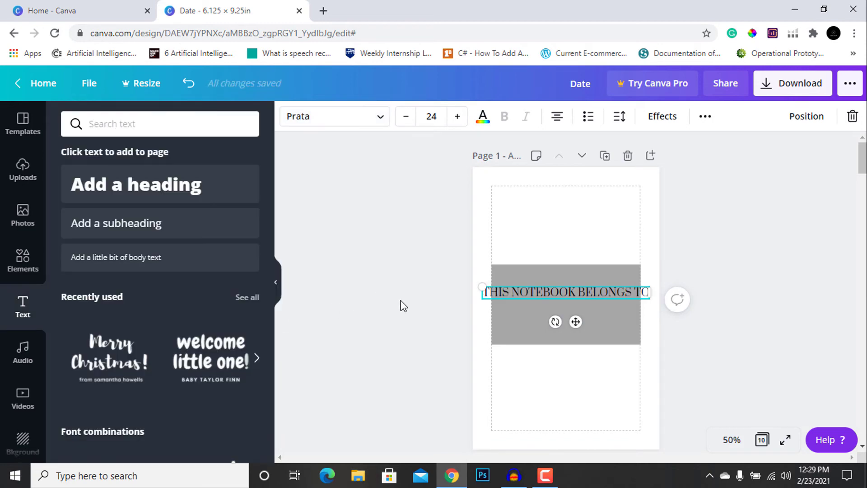
- Set the heading's font size to 20 and move it slightly higher in the grey band
click(406, 118)
click(406, 119)
click(407, 119)
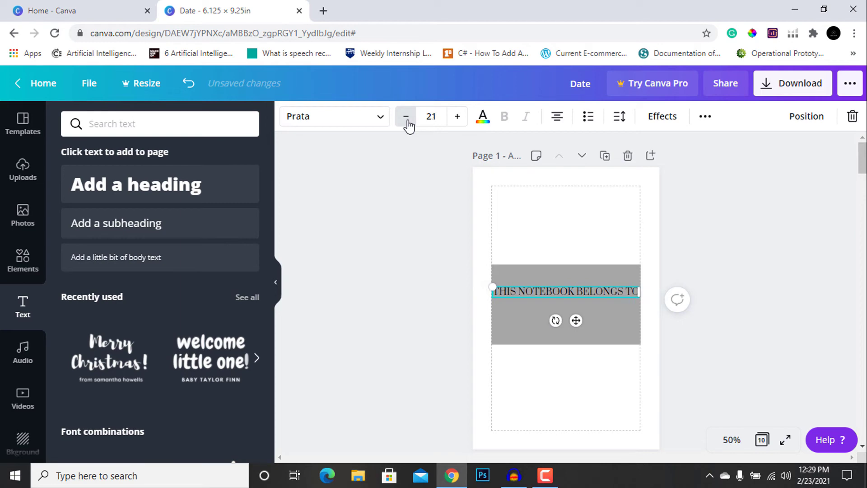
click(407, 119)
click(475, 347)
click(597, 297)
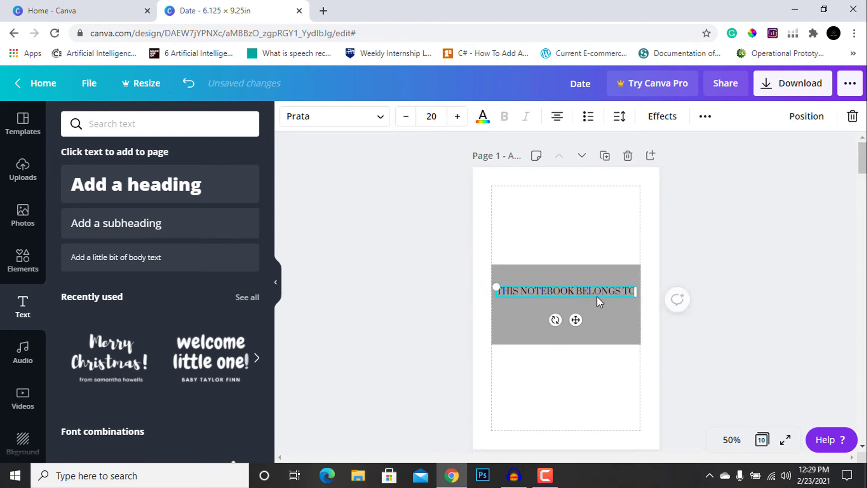
- Try white as the heading's text colour and restore black
click(483, 116)
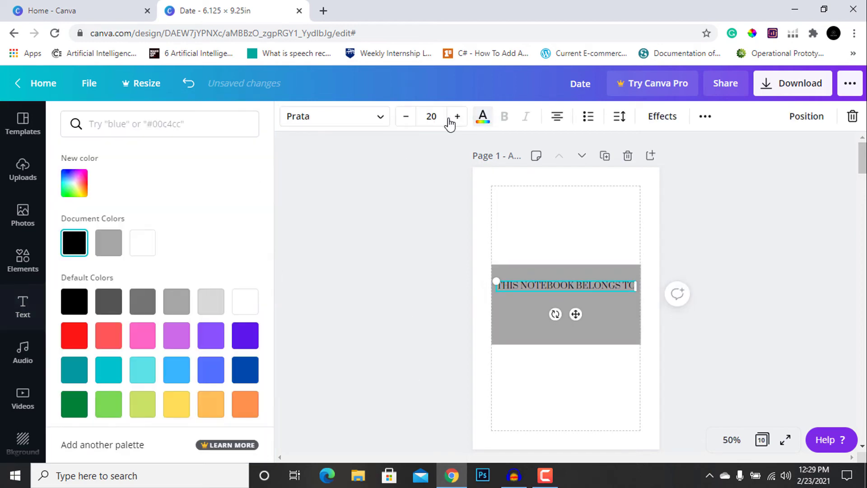
click(149, 244)
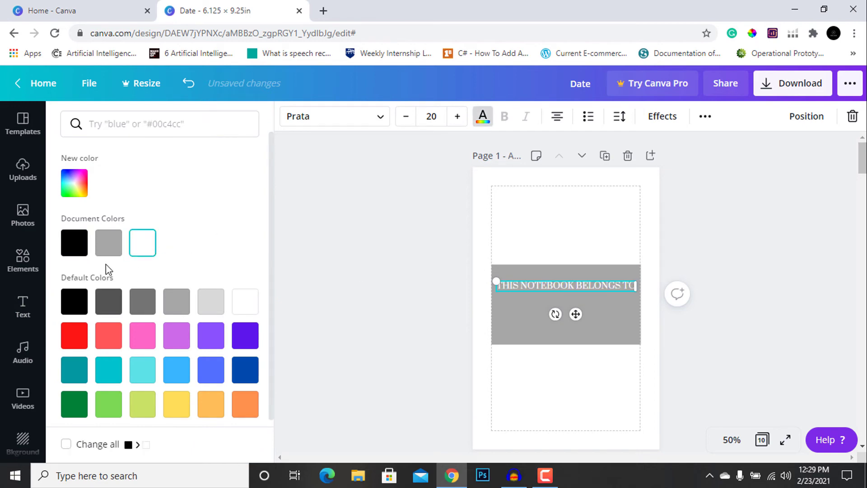
click(74, 243)
click(414, 278)
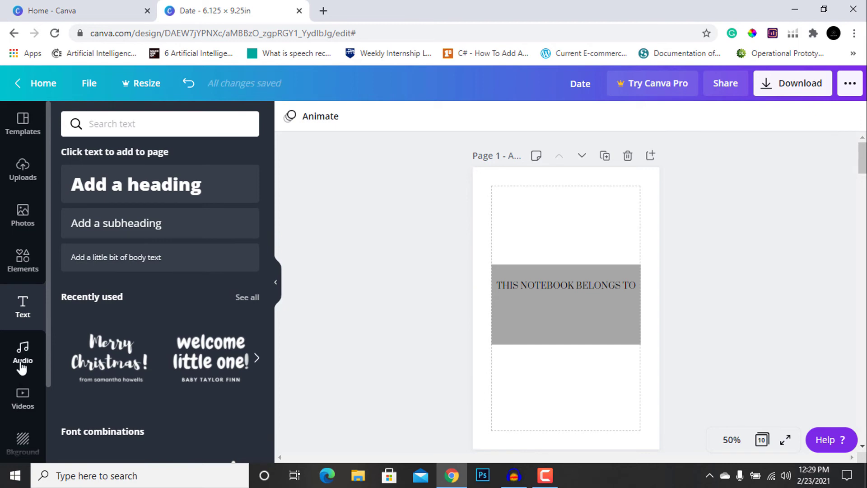
- Add a dashed line from the Lines elements and move it down below the heading, within the grey band
click(23, 270)
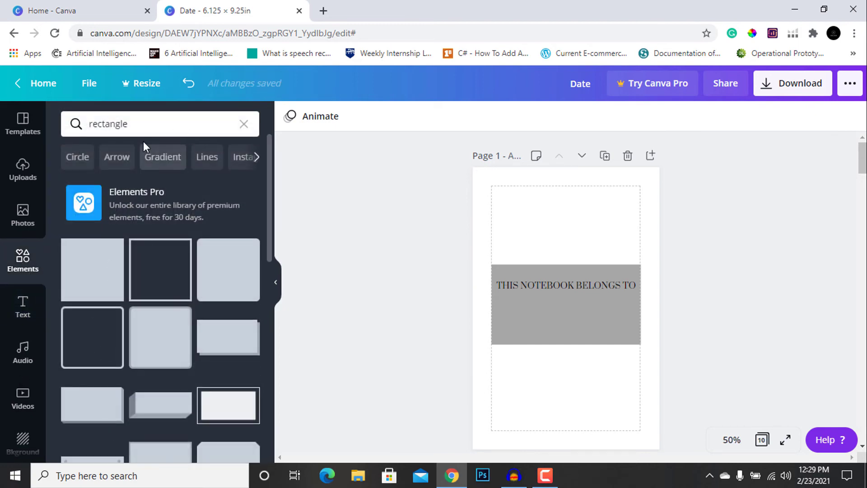
click(220, 158)
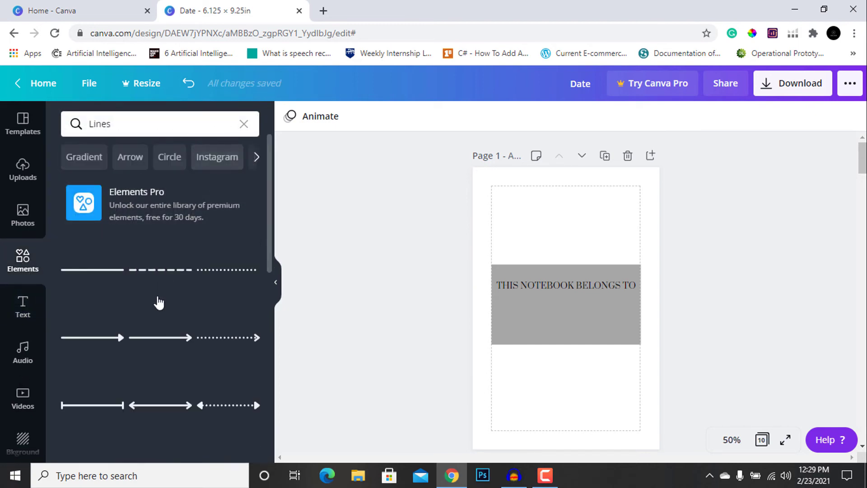
click(188, 277)
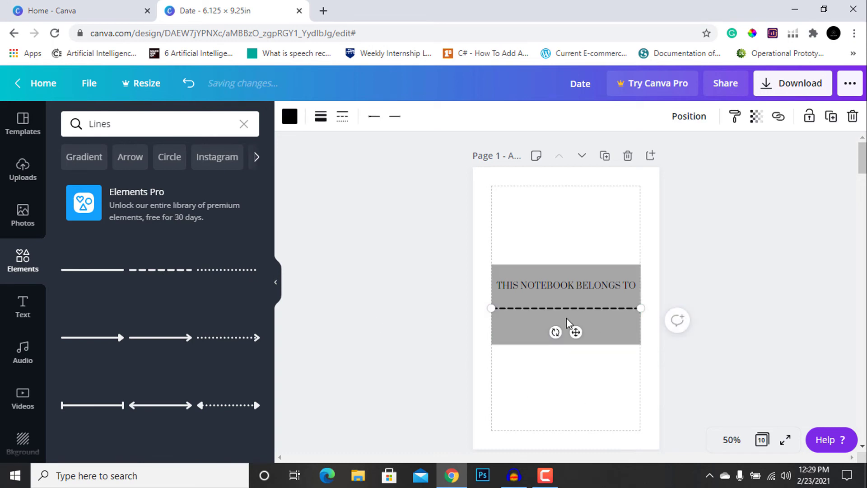
drag(568, 321, 569, 327)
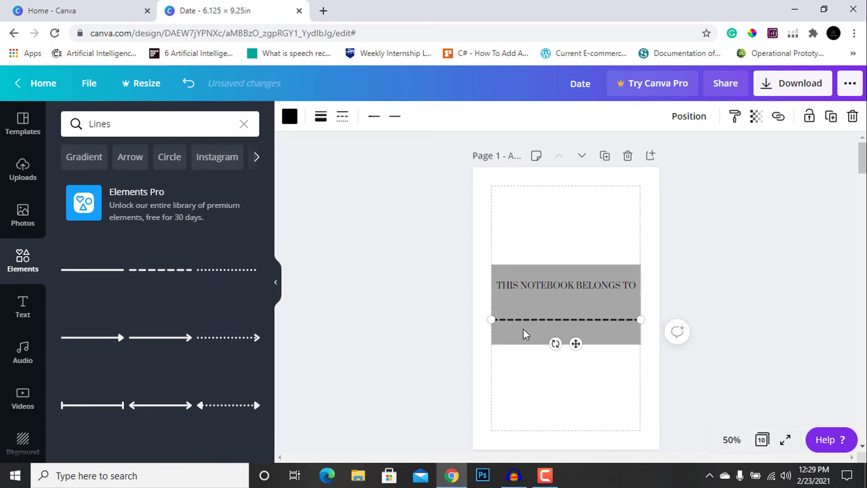
click(435, 420)
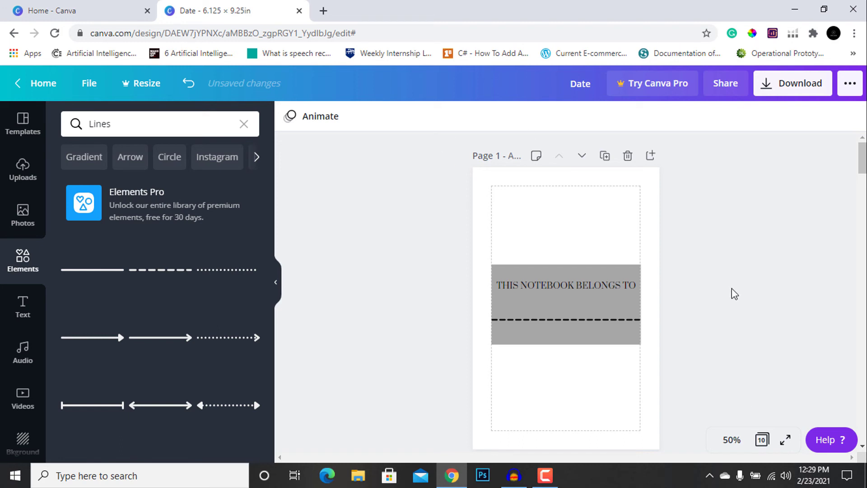
- Delete all the lines and the date label from page 2, leaving it blank
scroll(735, 294, down, 6)
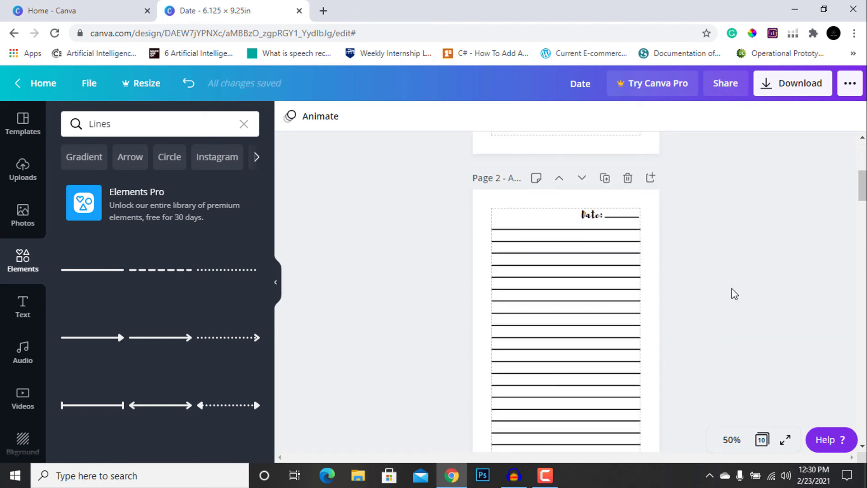
drag(725, 199, 399, 478)
key(Delete)
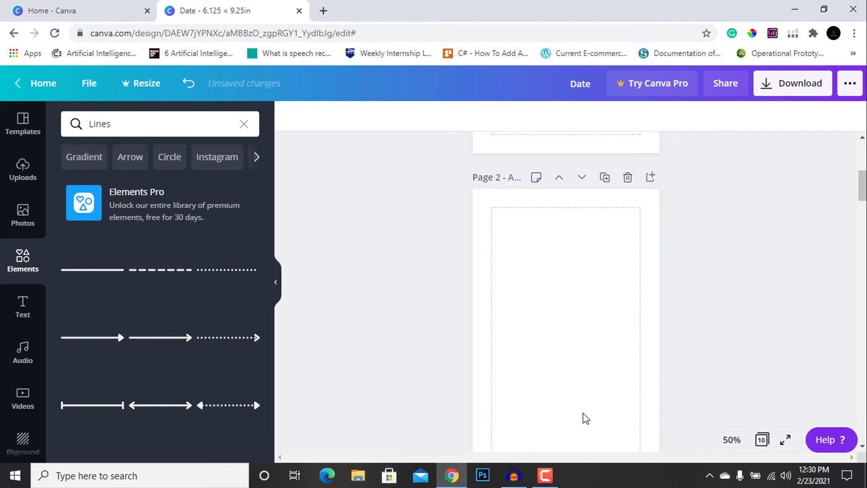
scroll(584, 416, down, 2)
scroll(562, 339, up, 8)
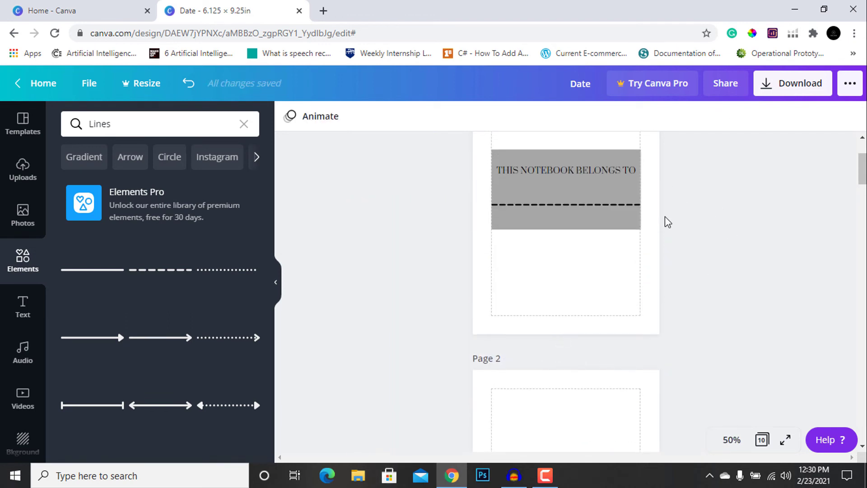
scroll(541, 402, down, 5)
scroll(536, 367, down, 2)
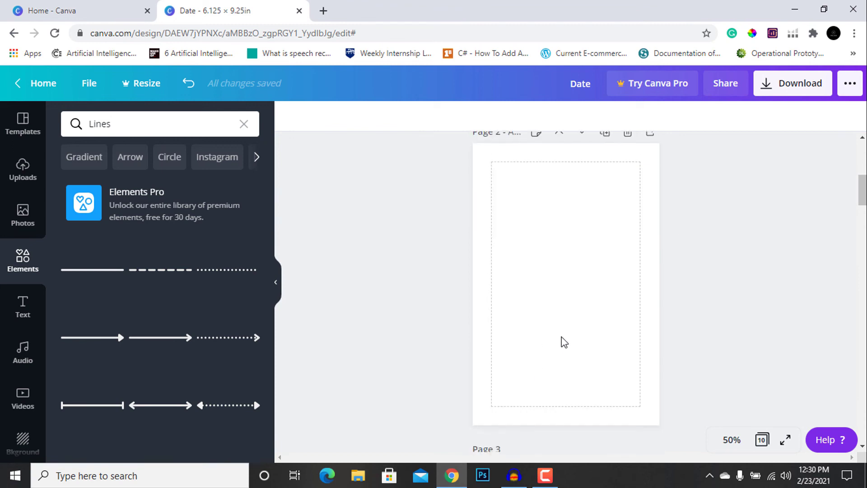
scroll(609, 336, up, 3)
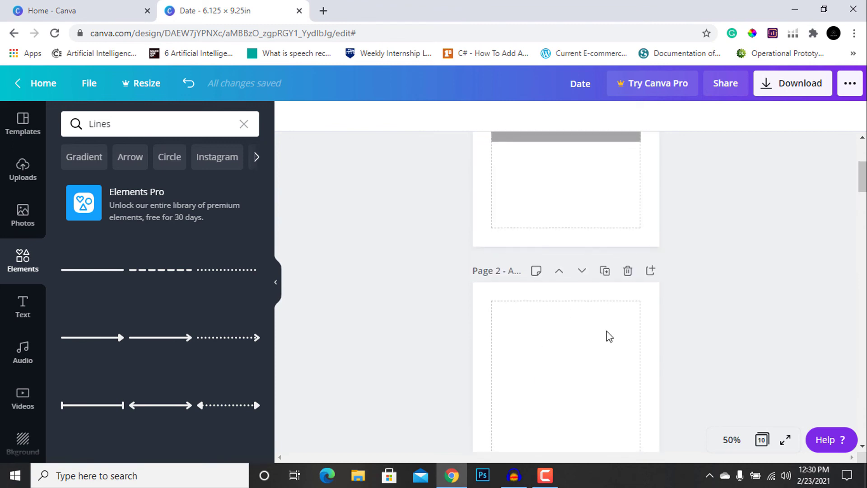
scroll(610, 338, up, 3)
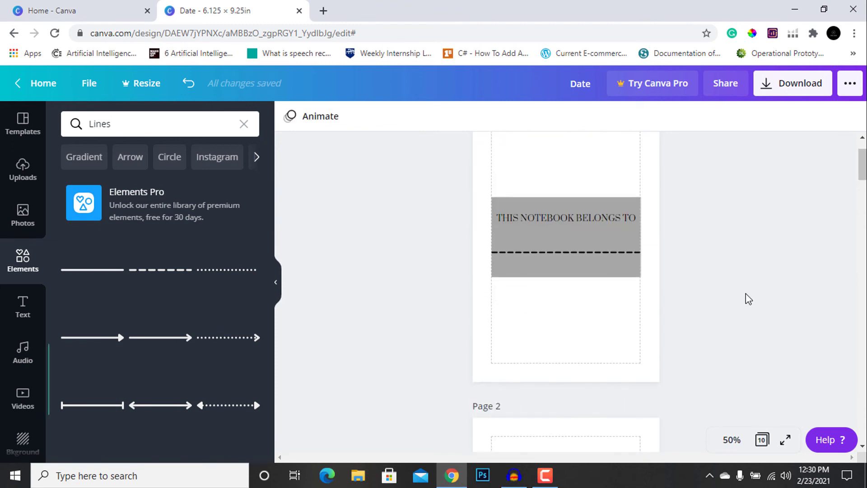
- Duplicate the last dated lined page repeatedly until the notebook has 35 pages
scroll(748, 299, down, 20)
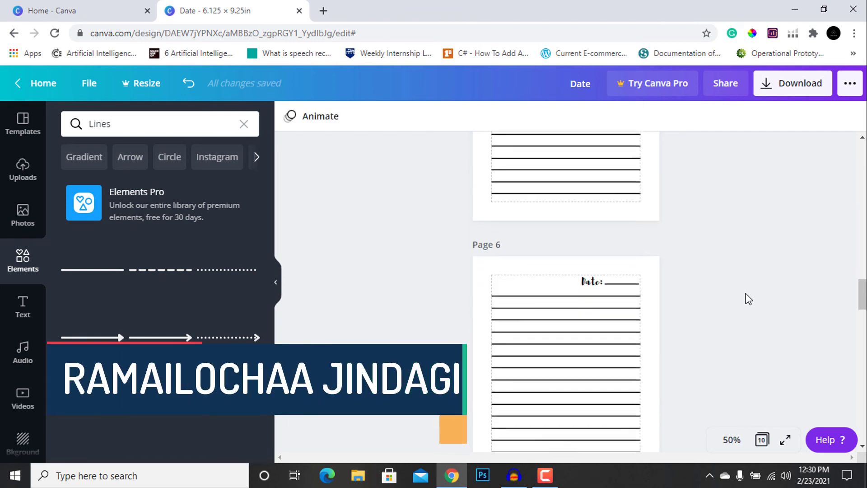
scroll(749, 299, down, 4)
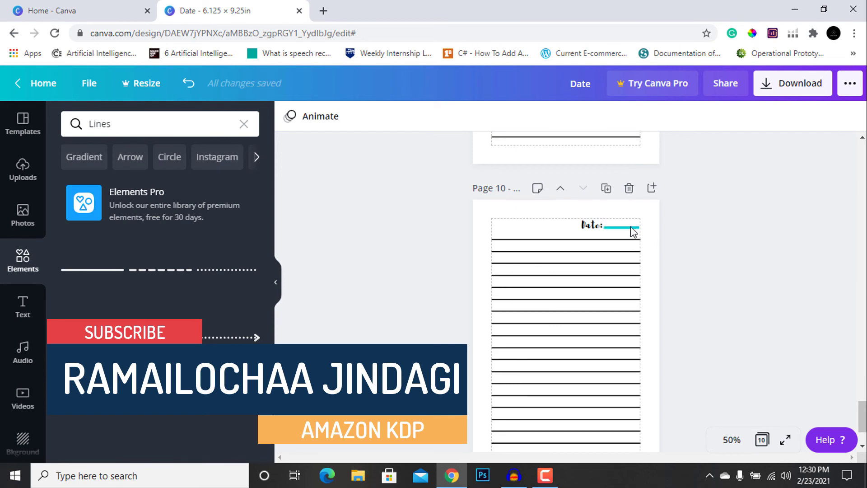
click(610, 196)
click(610, 196)
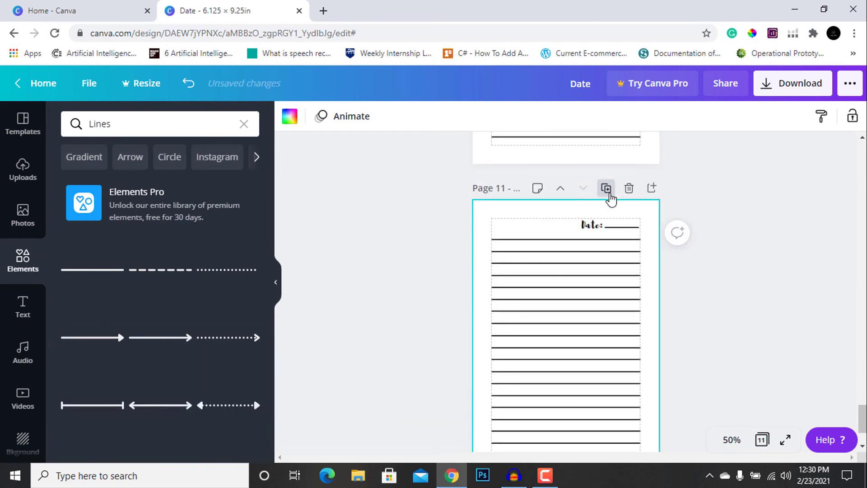
click(610, 196)
click(610, 196)
click(610, 196)
click(610, 198)
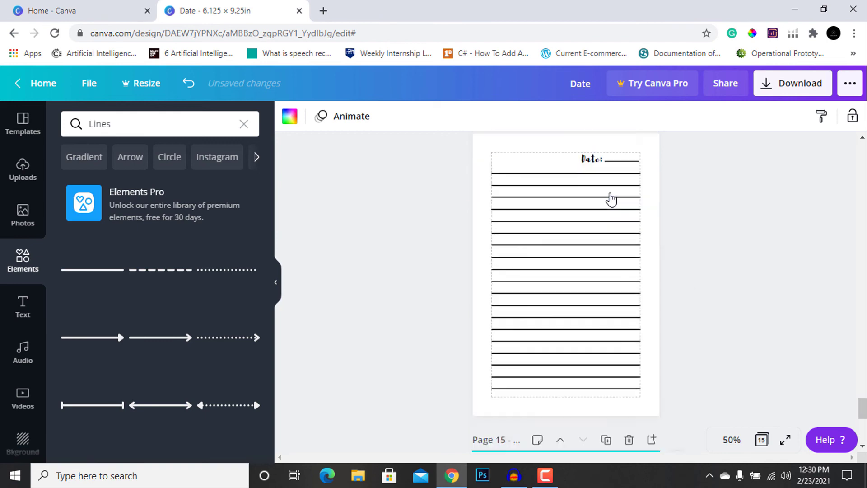
click(610, 197)
click(610, 198)
click(610, 198)
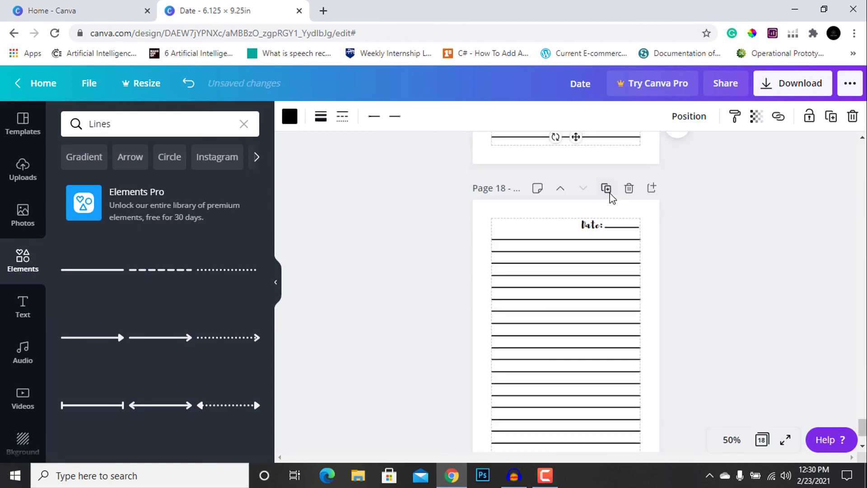
click(610, 198)
click(610, 198)
click(609, 198)
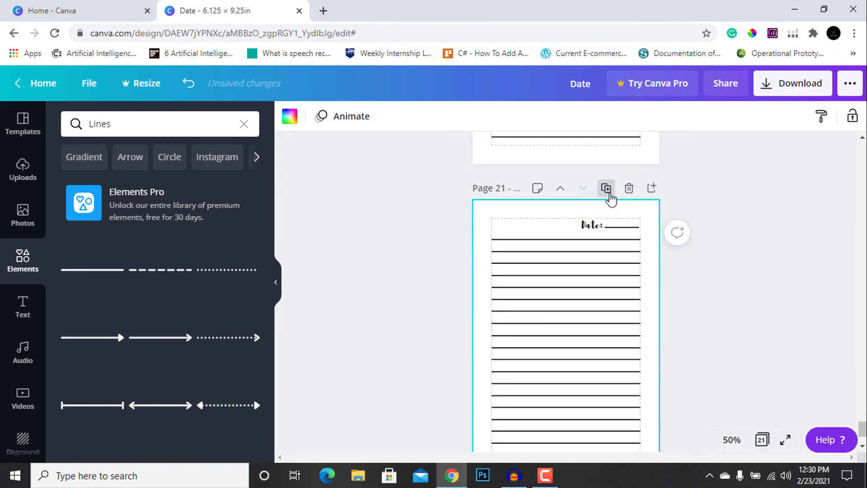
click(610, 198)
click(610, 198)
click(610, 198)
click(610, 197)
click(610, 198)
click(610, 197)
click(610, 197)
click(610, 197)
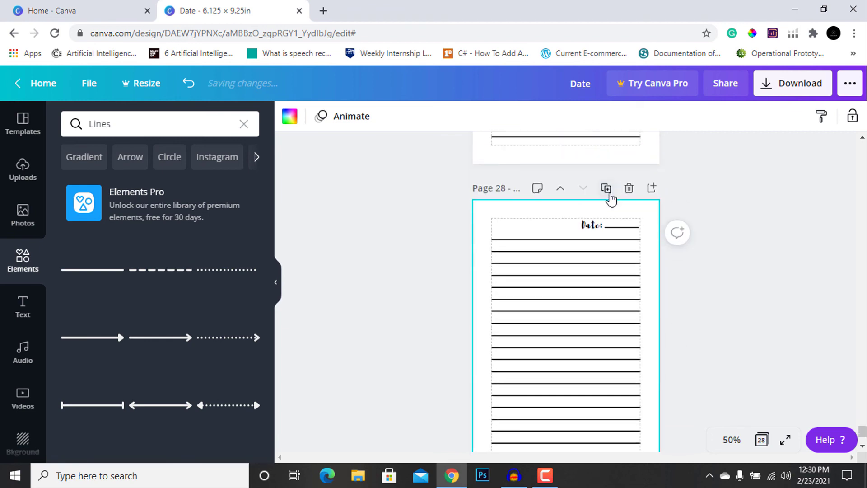
click(609, 197)
click(610, 198)
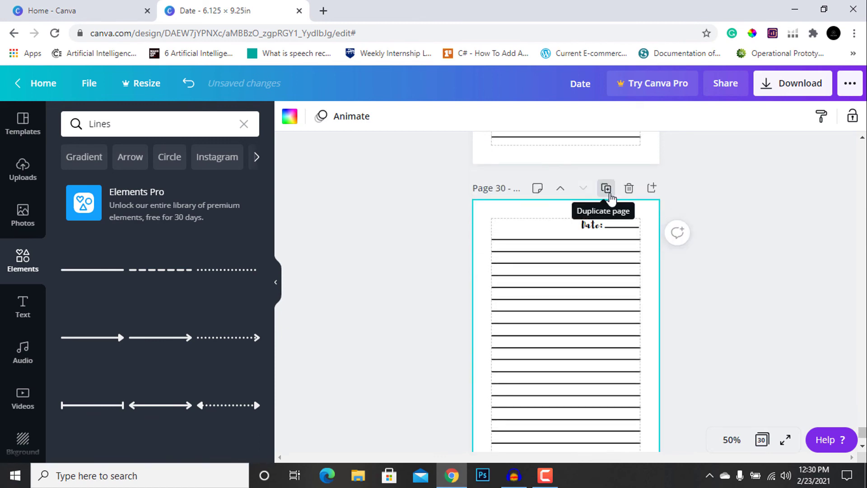
click(610, 197)
click(610, 198)
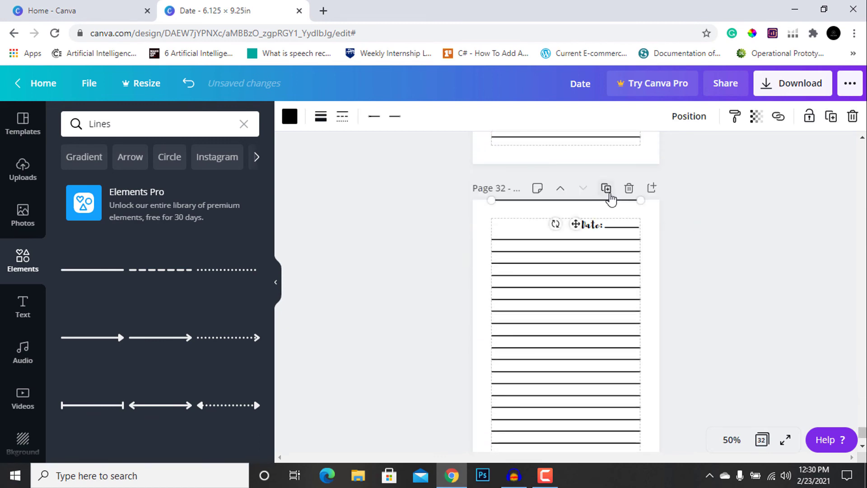
click(609, 198)
click(610, 198)
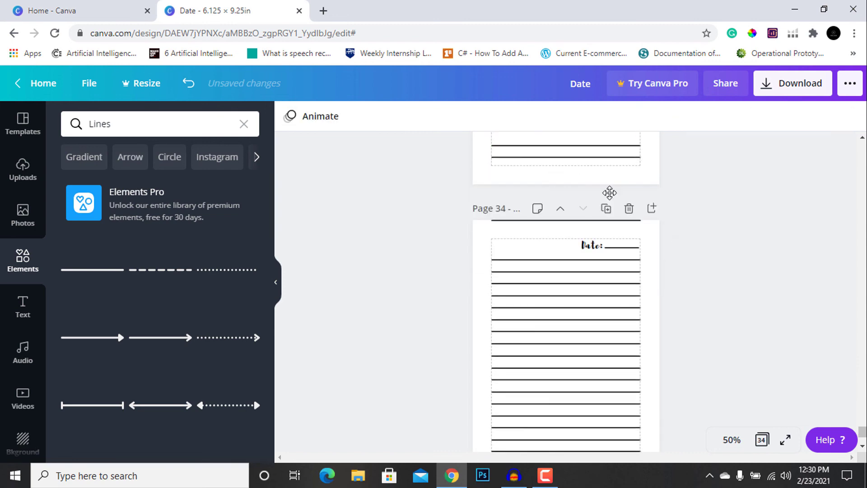
click(609, 210)
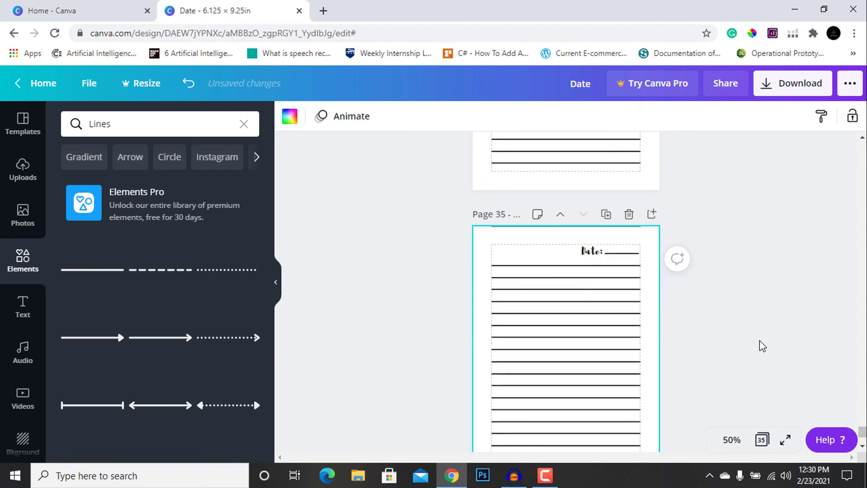
- Look through the file types offered for downloading the design and close the download options without exporting
scroll(761, 345, up, 10)
scroll(763, 346, up, 2)
click(802, 89)
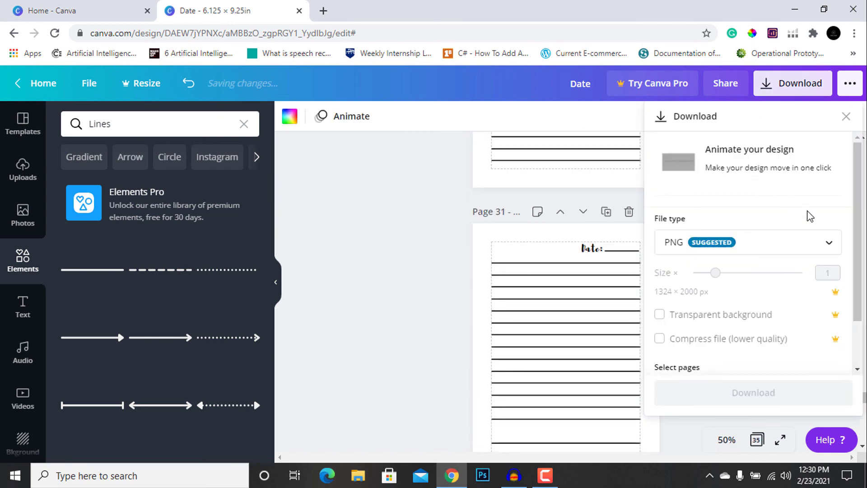
click(765, 252)
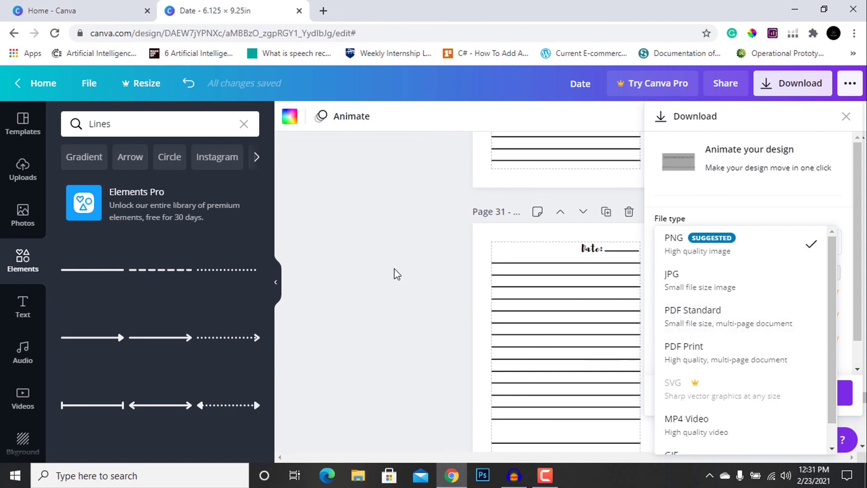
click(425, 277)
scroll(422, 277, down, 5)
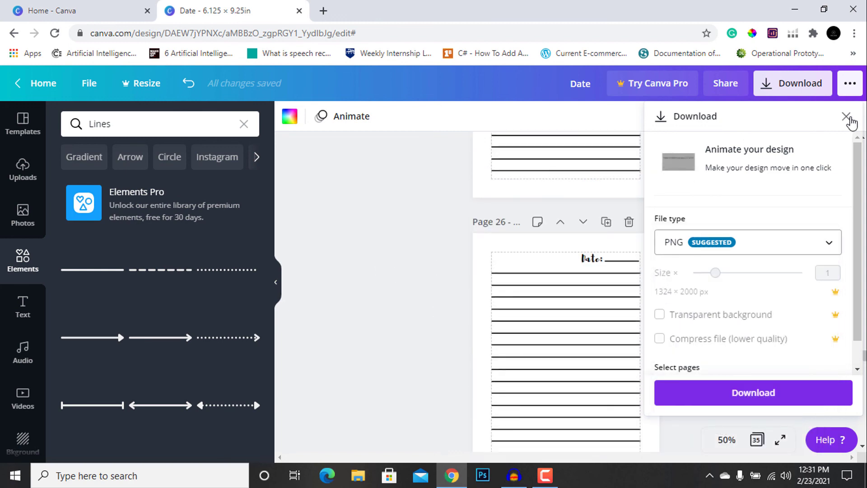
click(846, 116)
- Collapse the element library and review the notebook from the dated lined pages back to the title page and blank page 2
click(279, 299)
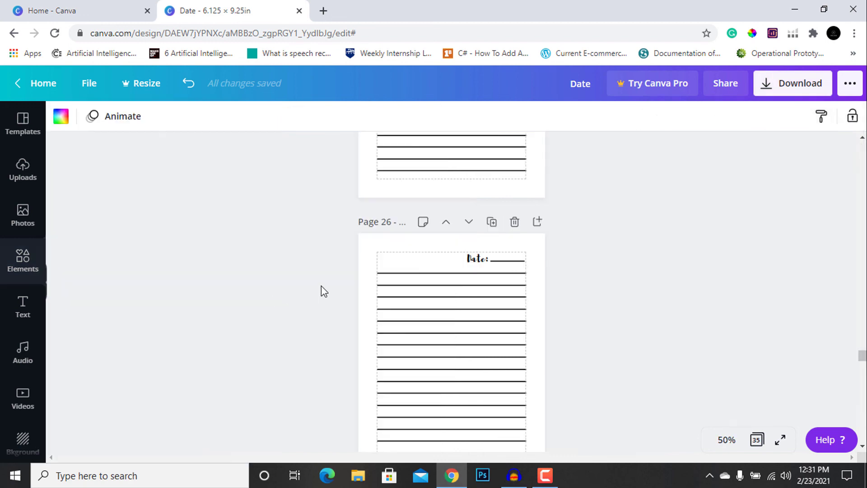
scroll(277, 320, up, 10)
scroll(281, 321, up, 20)
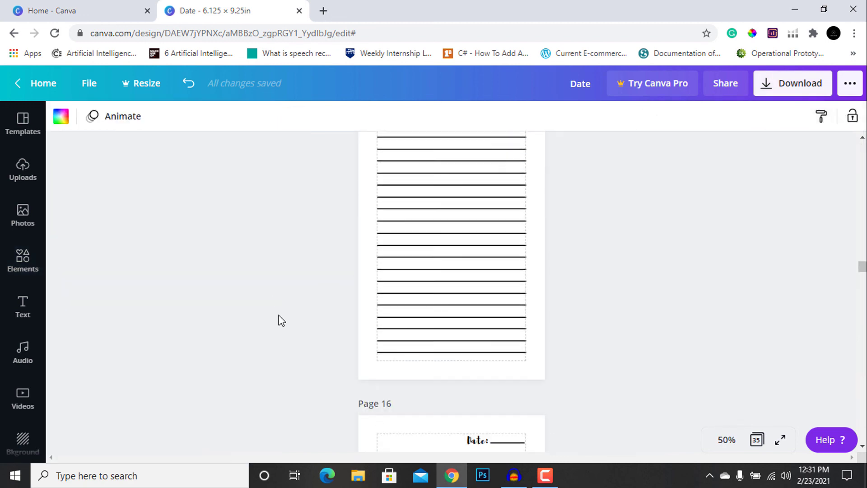
scroll(281, 320, up, 15)
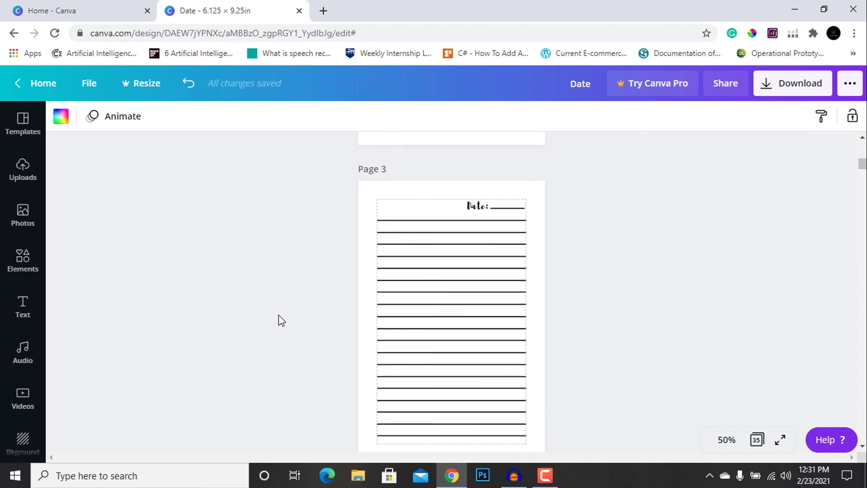
scroll(282, 329, down, 5)
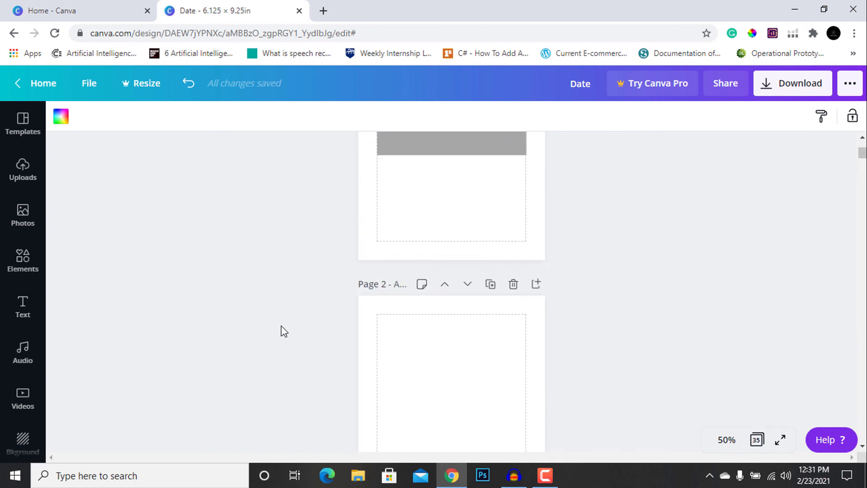
scroll(282, 330, up, 6)
scroll(281, 330, down, 4)
scroll(281, 331, down, 3)
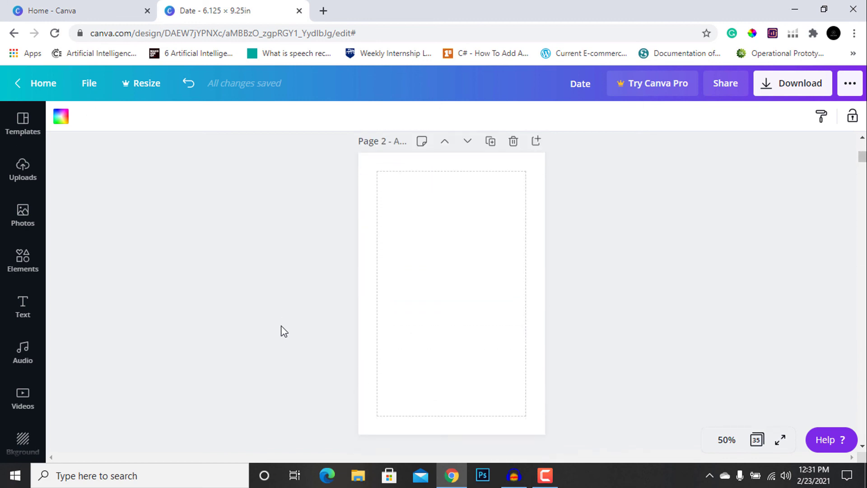